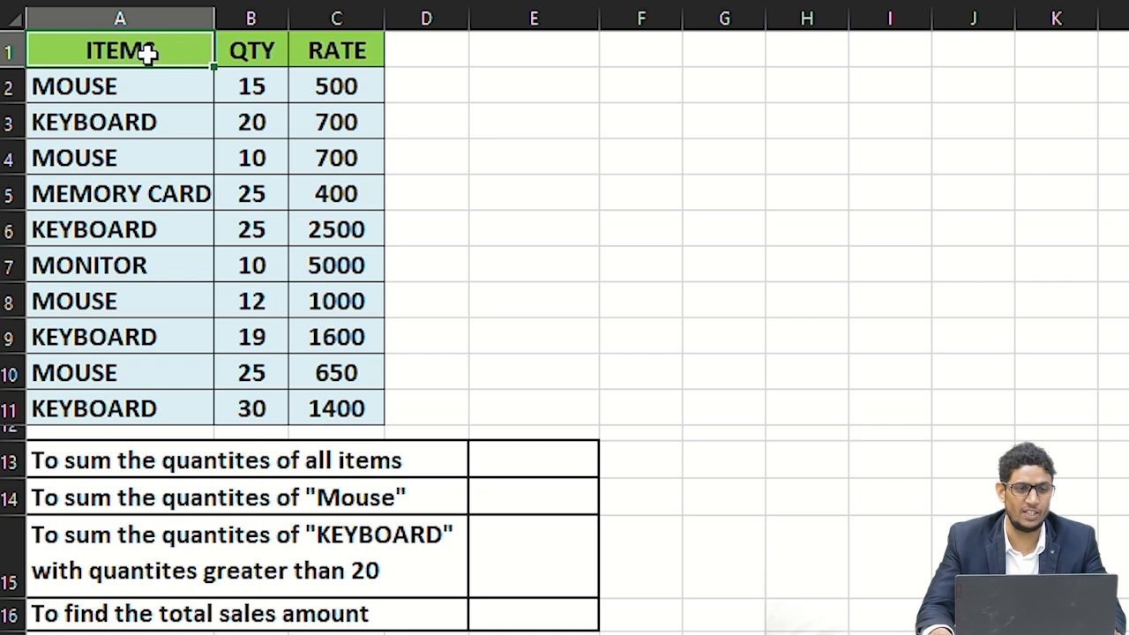
# - Total the quantities of all items in E13 with the formula =SUM(B2:B11)
pyautogui.click(252, 51)
pyautogui.click(341, 49)
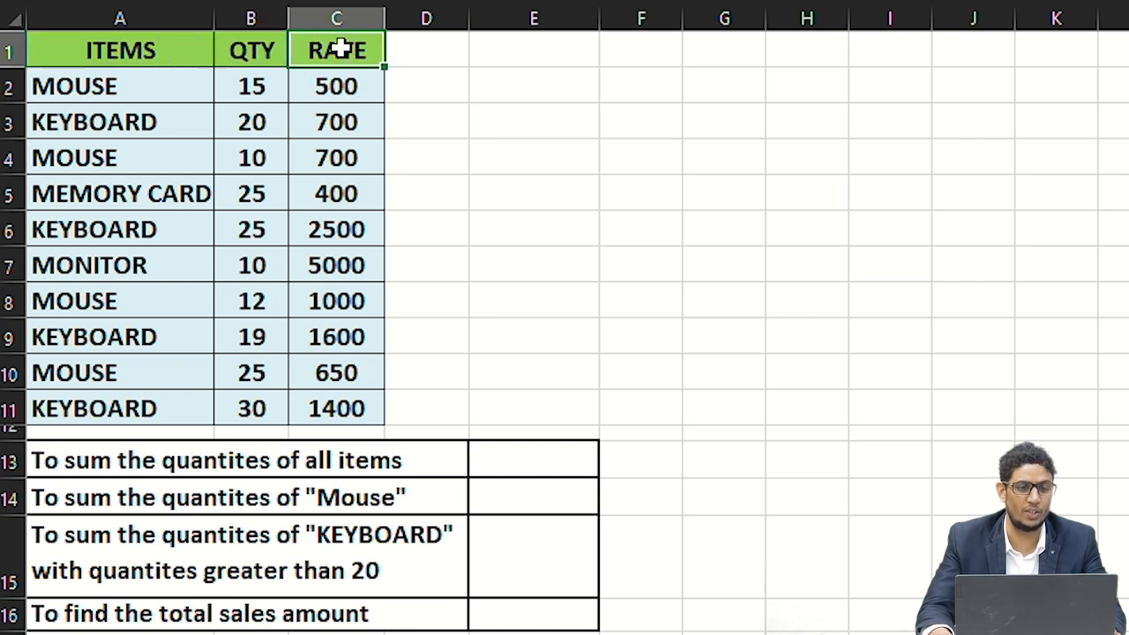
pyautogui.click(509, 465)
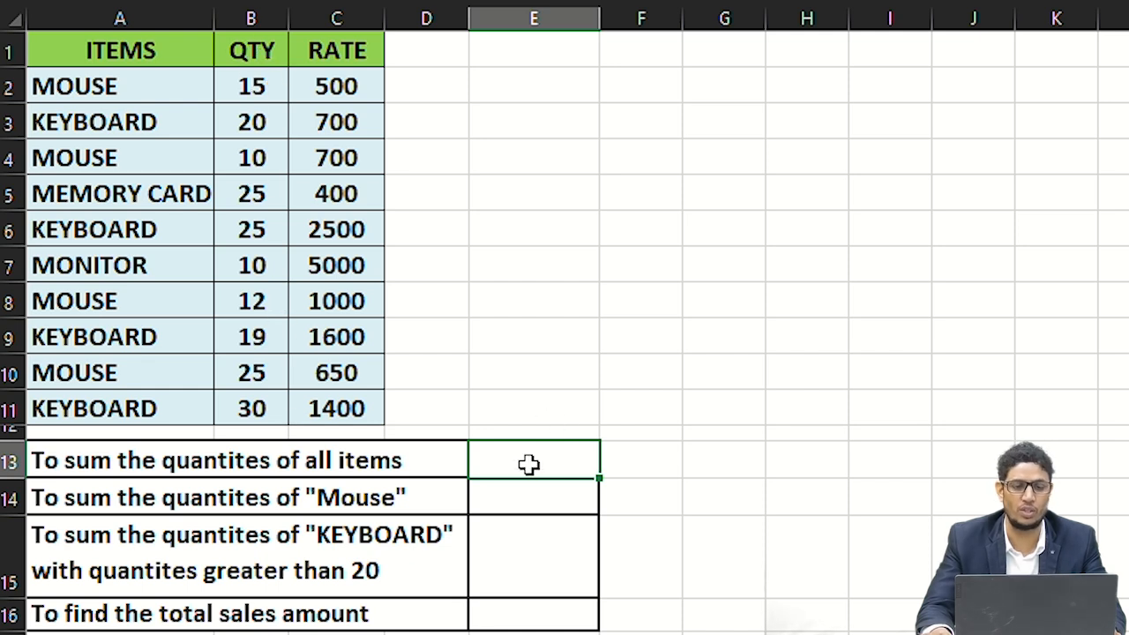
pyautogui.write('=sum')
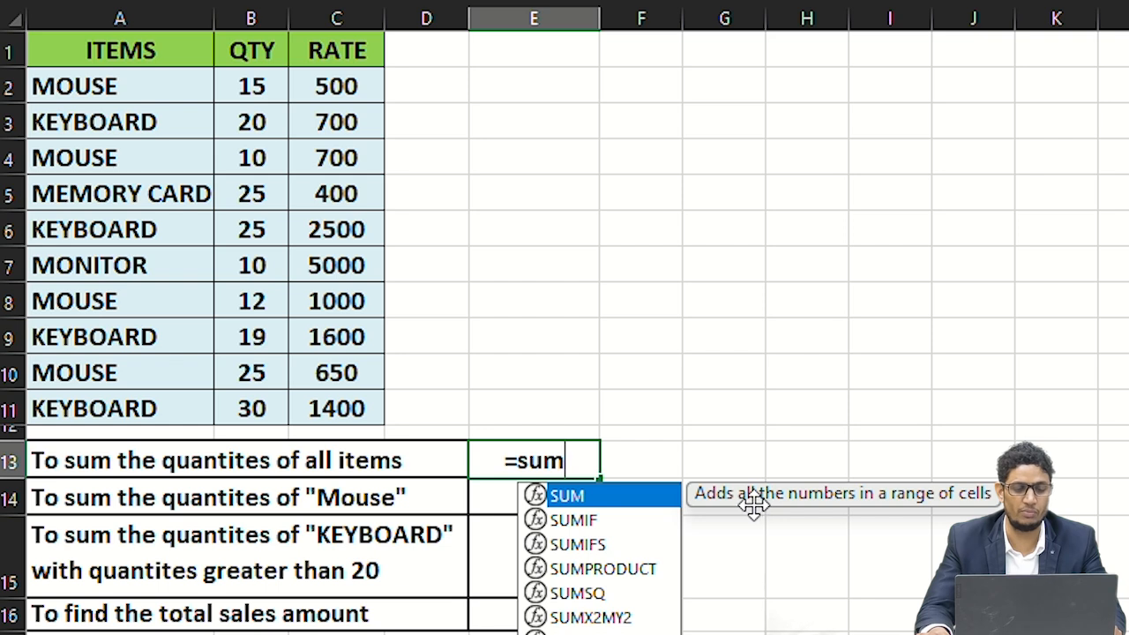
pyautogui.press('Tab')
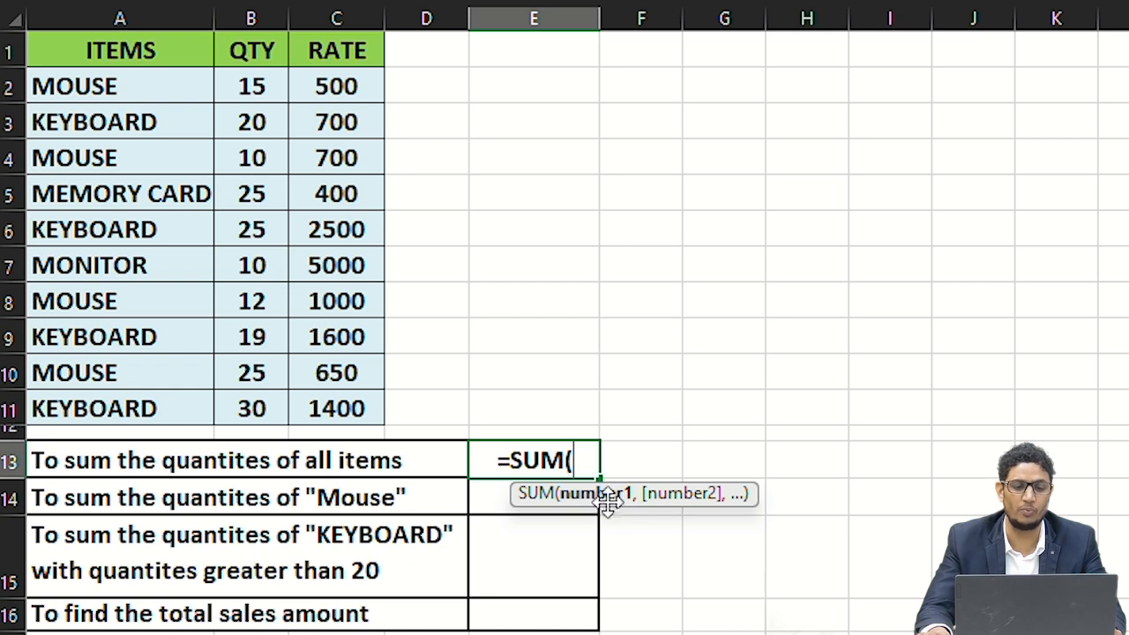
pyautogui.click(241, 88)
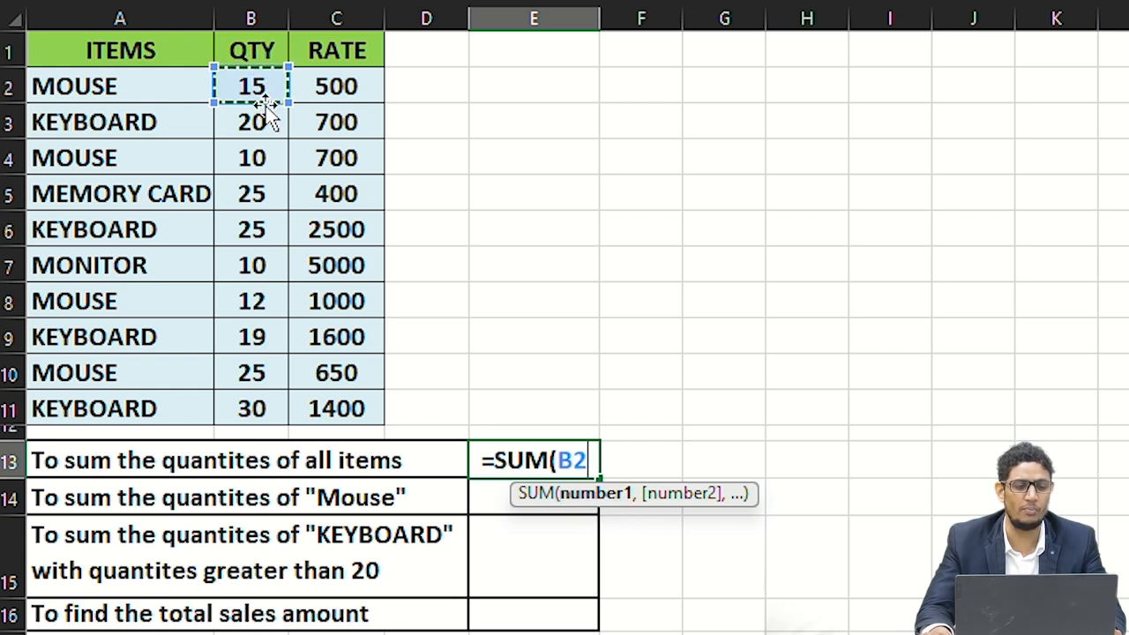
pyautogui.keyDown('shift'); pyautogui.click(251, 406); pyautogui.keyUp('shift')
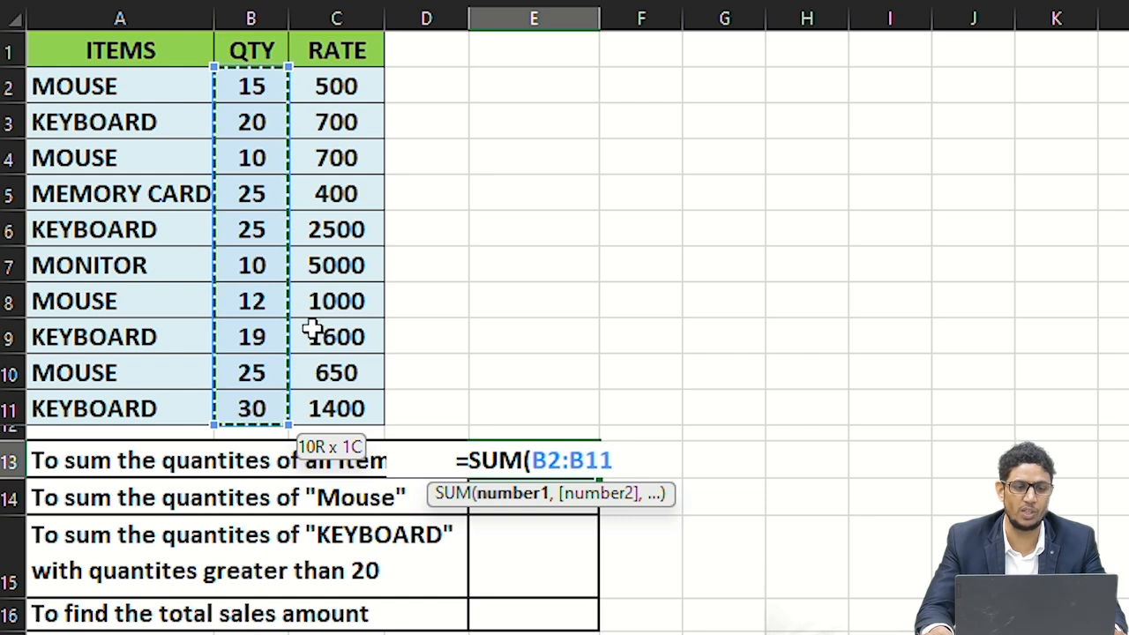
pyautogui.write(')')
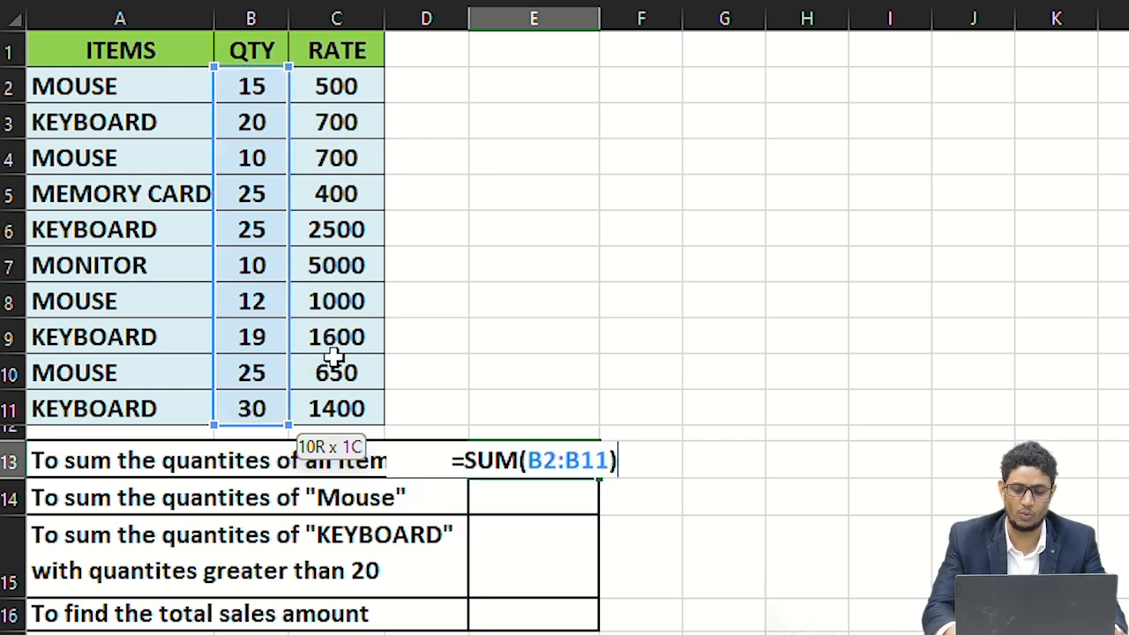
pyautogui.press('Return')
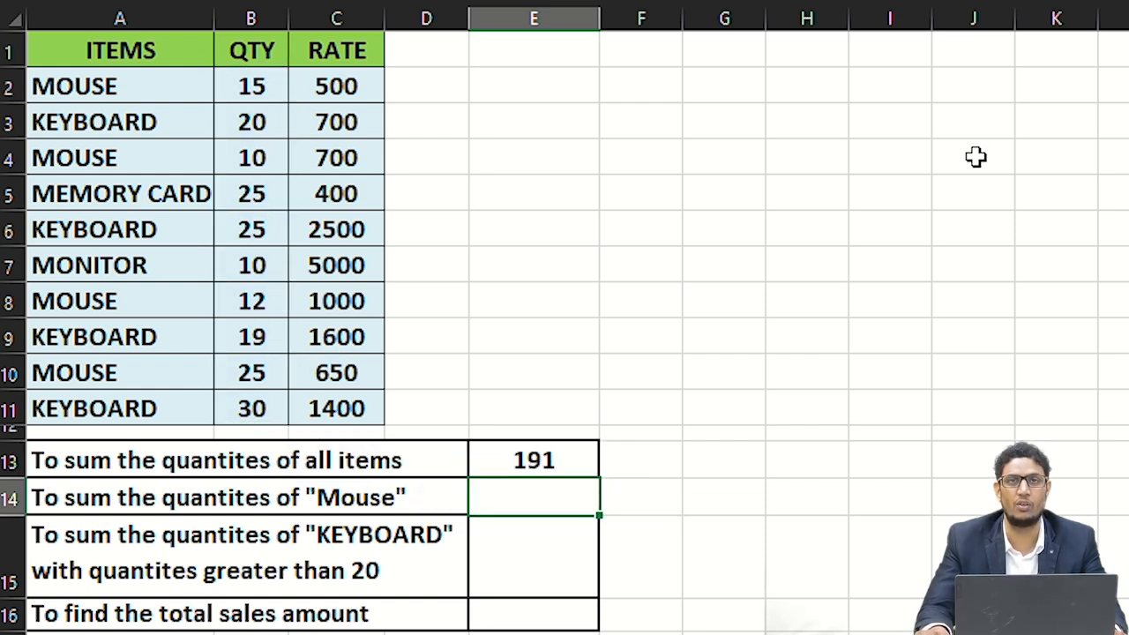
# - Review the all-items total in E13 against the QTY column and examine the quantities of the individual Mouse rows
pyautogui.click(532, 456)
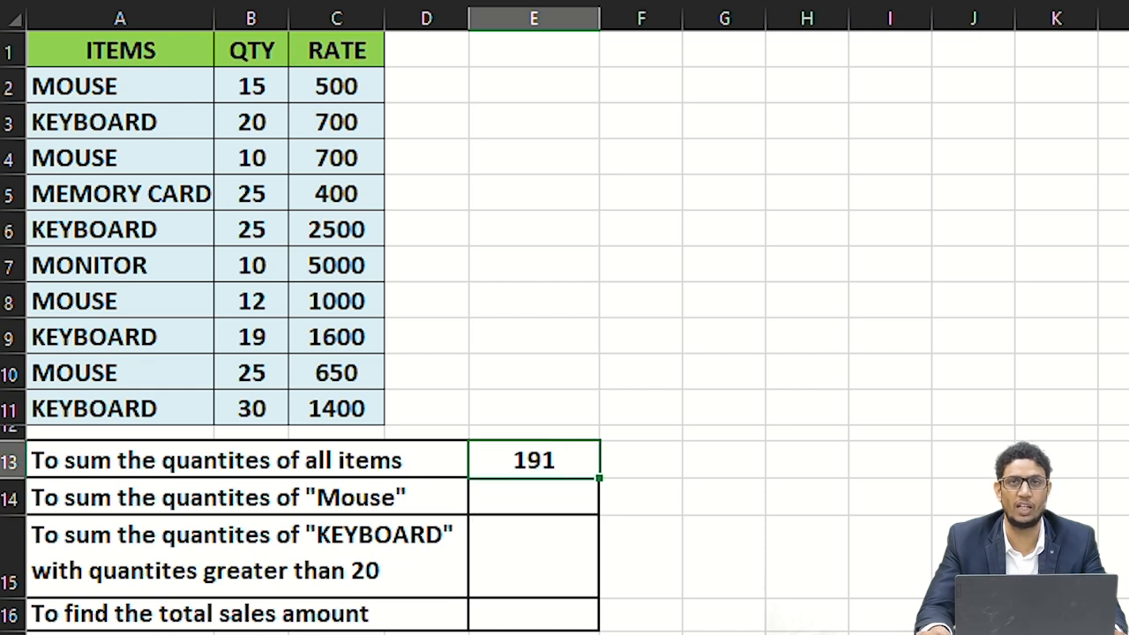
pyautogui.moveTo(263, 87); pyautogui.dragTo(264, 403)
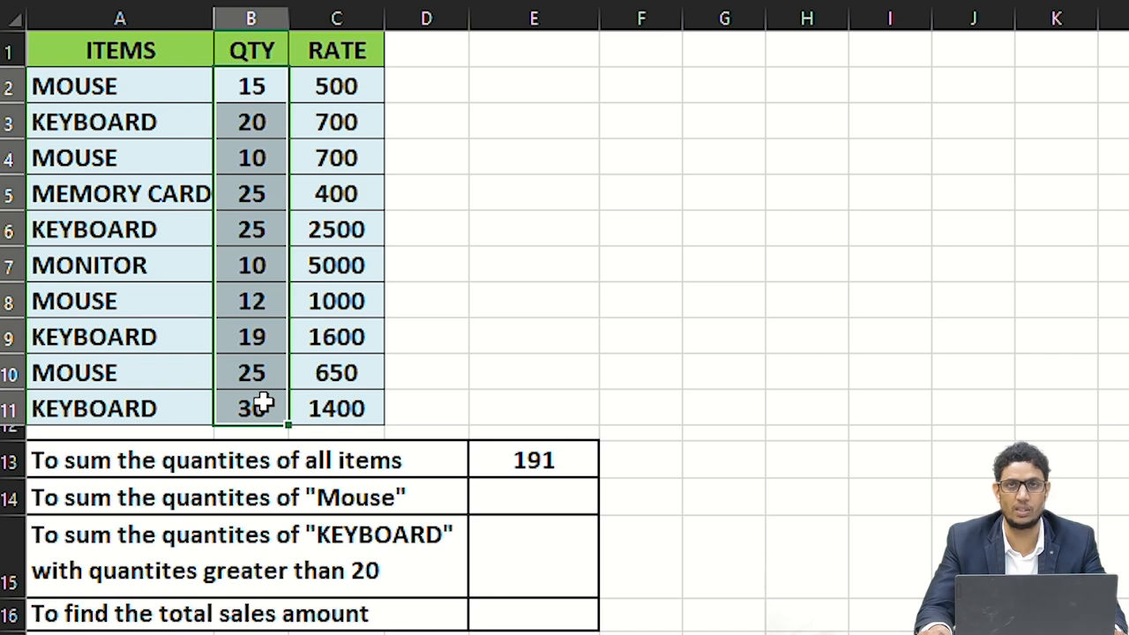
pyautogui.click(528, 499)
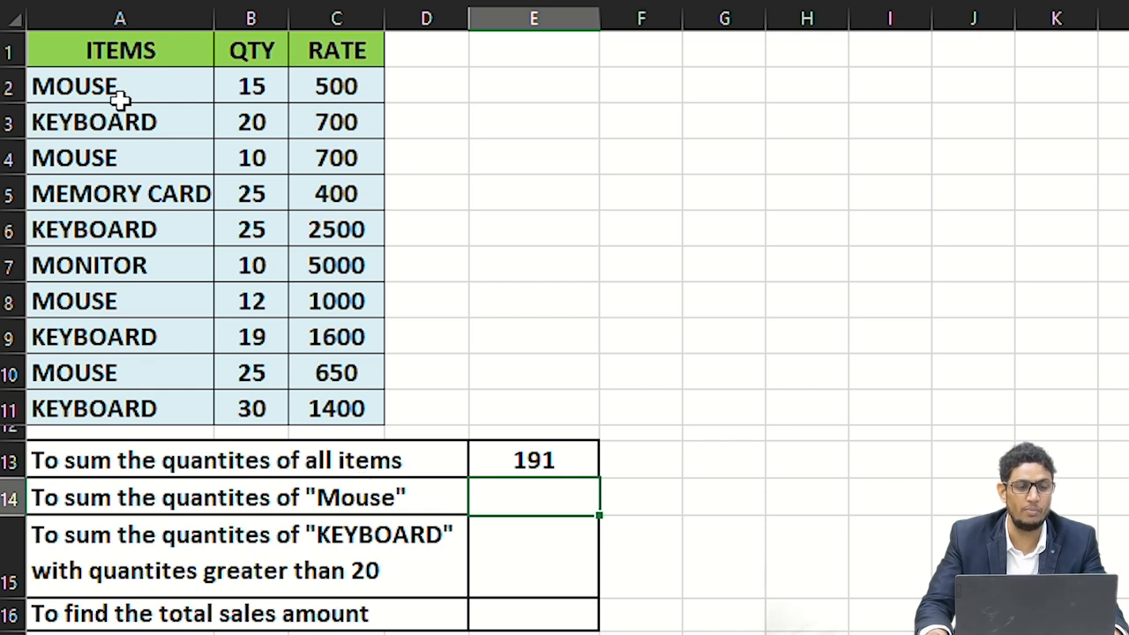
pyautogui.click(249, 85)
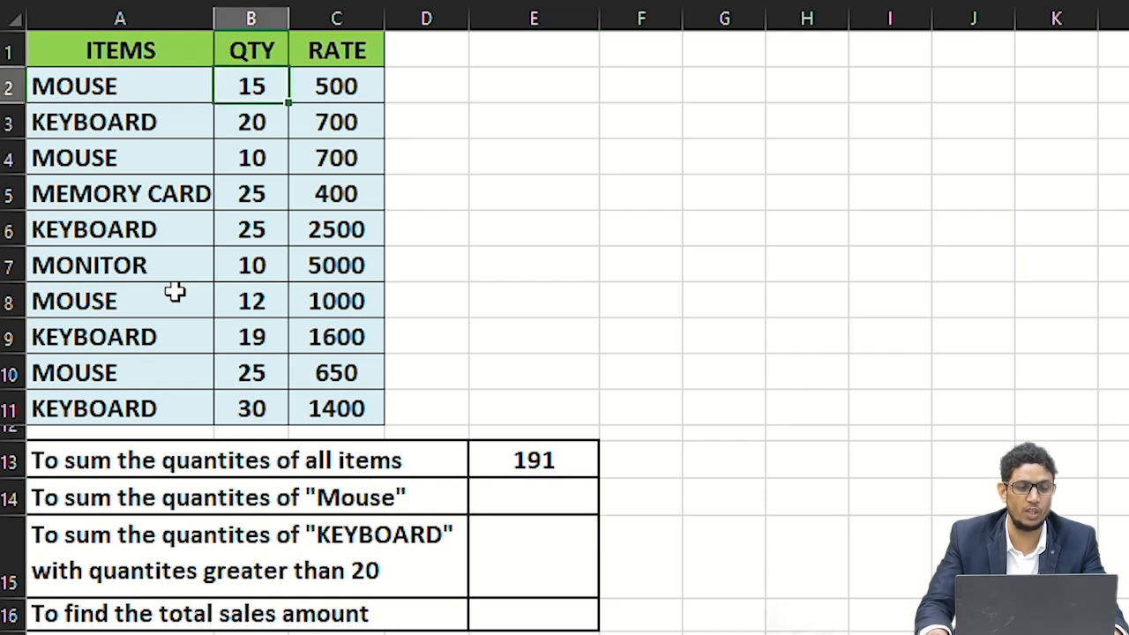
pyautogui.click(247, 157)
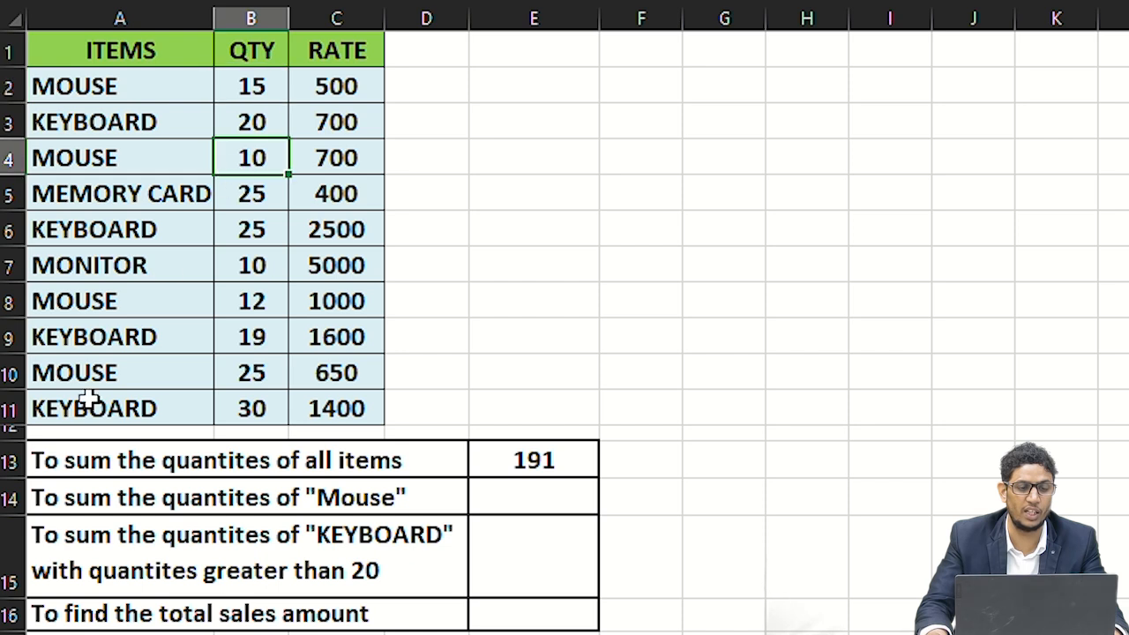
pyautogui.click(265, 305)
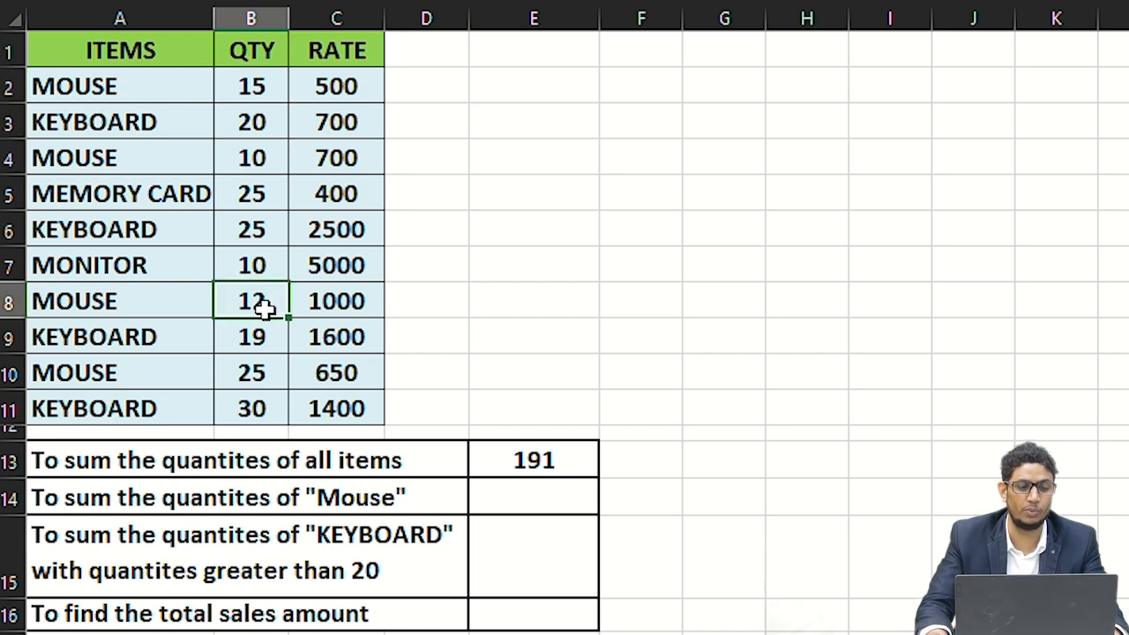
pyautogui.click(234, 374)
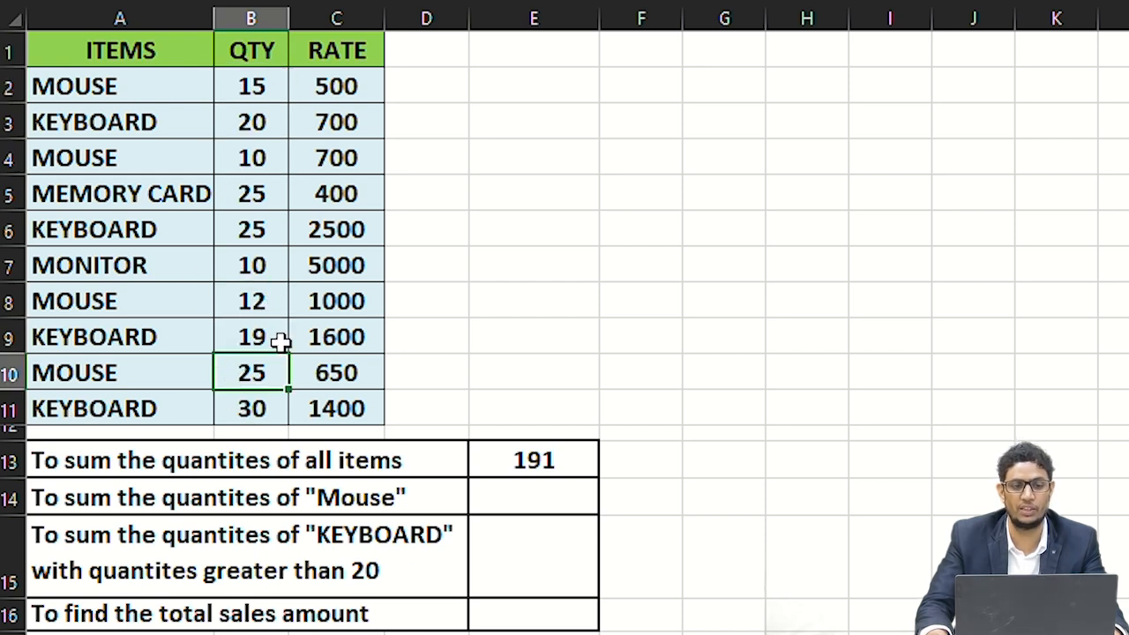
# - Total the Mouse quantities in E14 with the formula =SUMIF(A2:A11,A2,B2:B11)
pyautogui.click(499, 505)
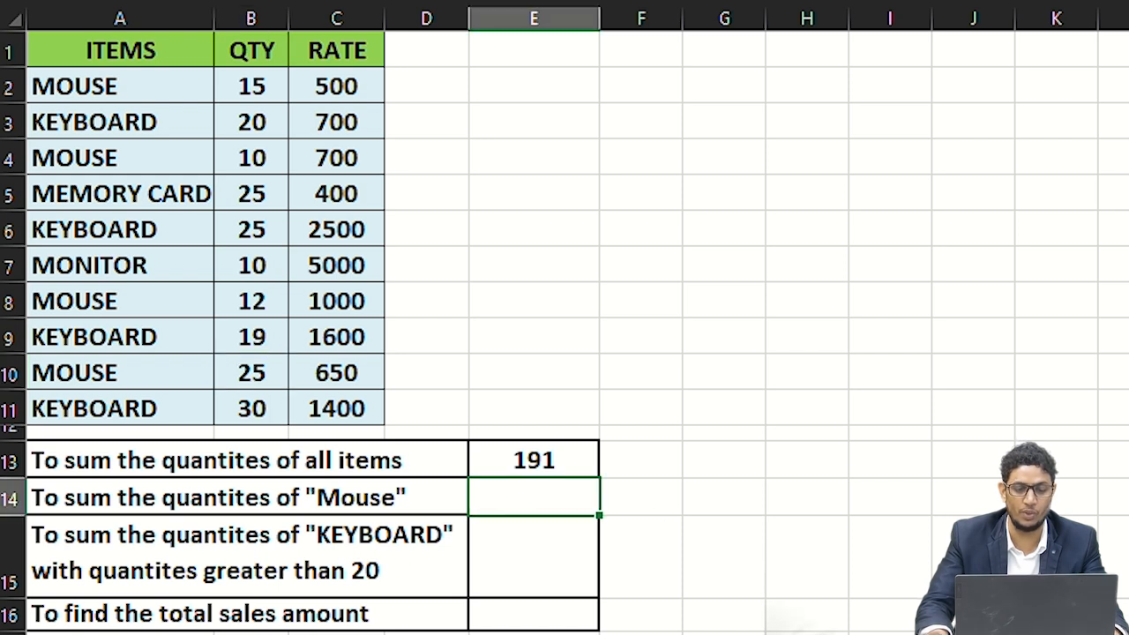
pyautogui.write('=su')
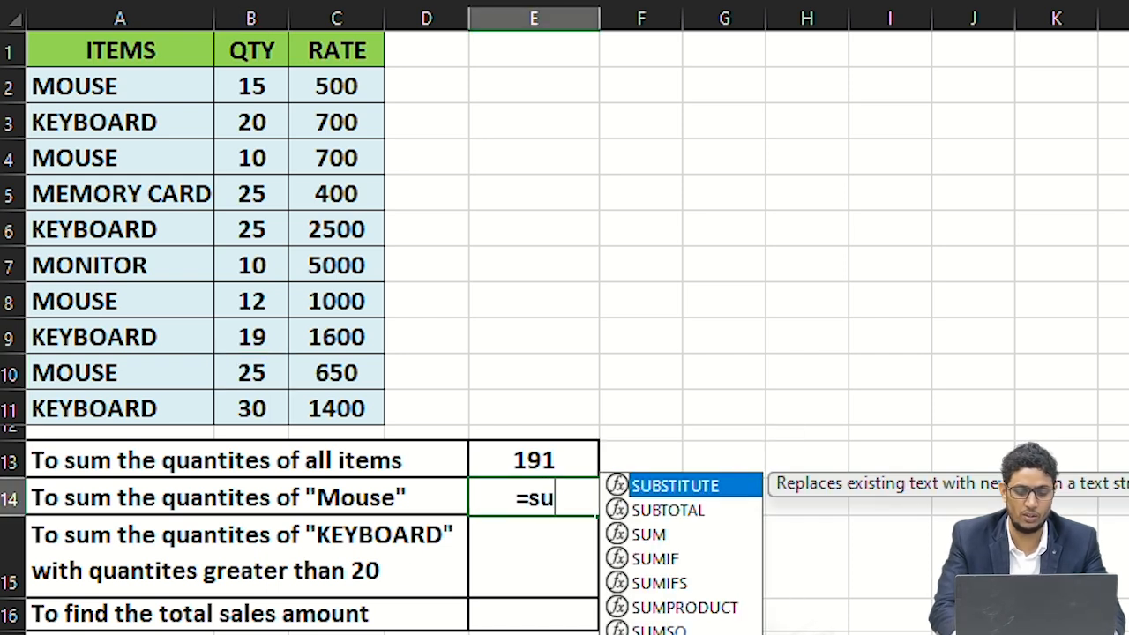
pyautogui.write('mif')
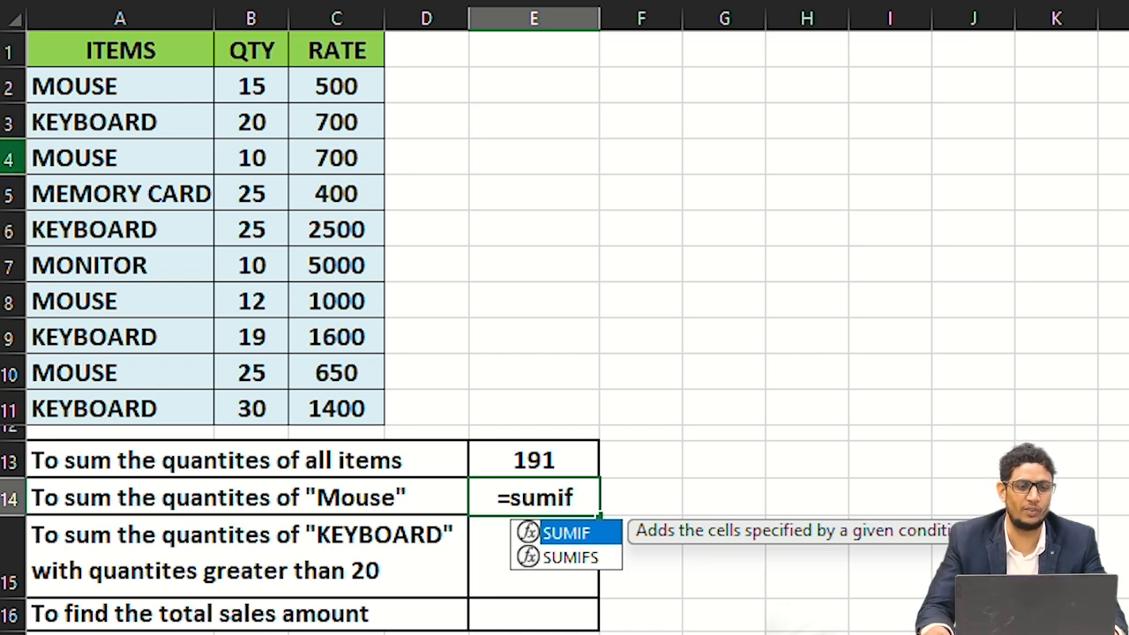
pyautogui.press('Tab')
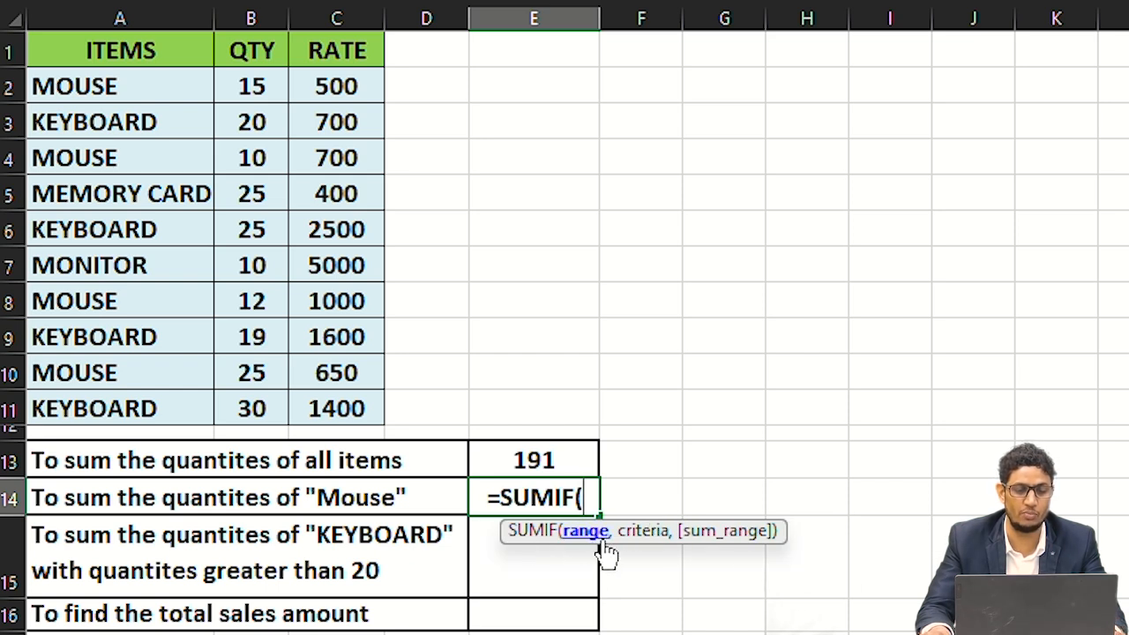
pyautogui.moveTo(103, 82); pyautogui.dragTo(95, 397)
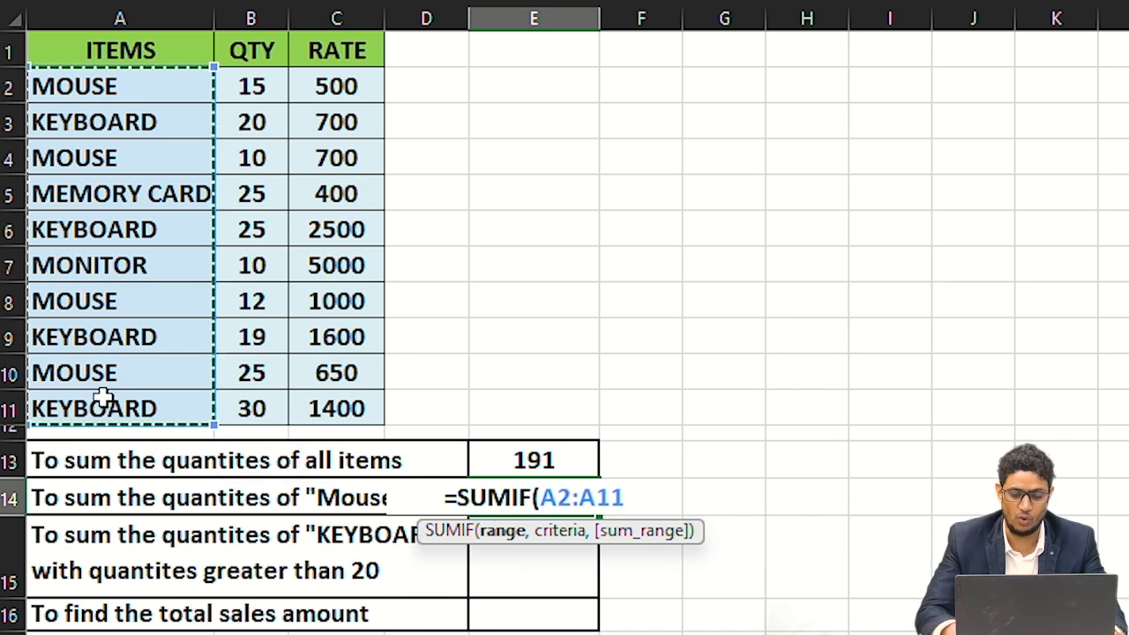
pyautogui.write(',')
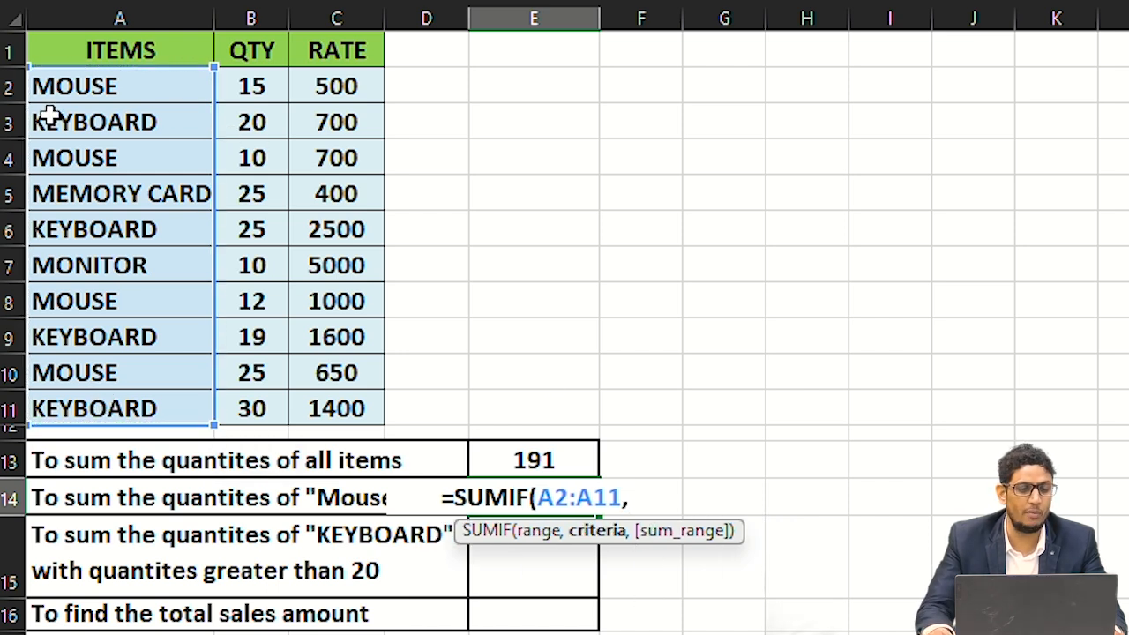
pyautogui.click(88, 82)
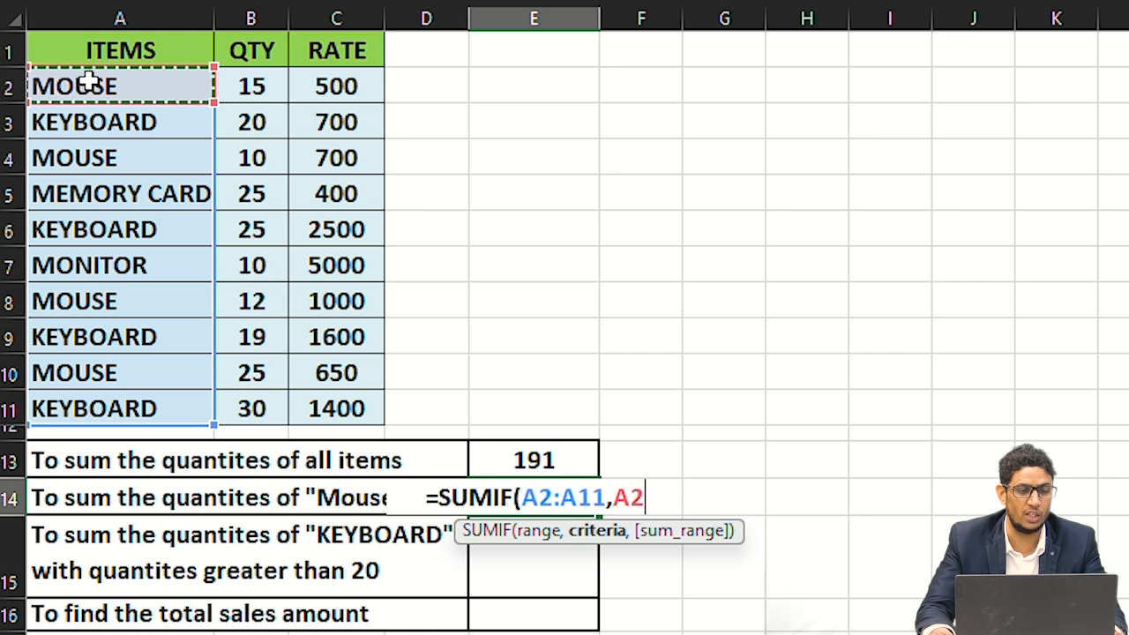
pyautogui.write(',')
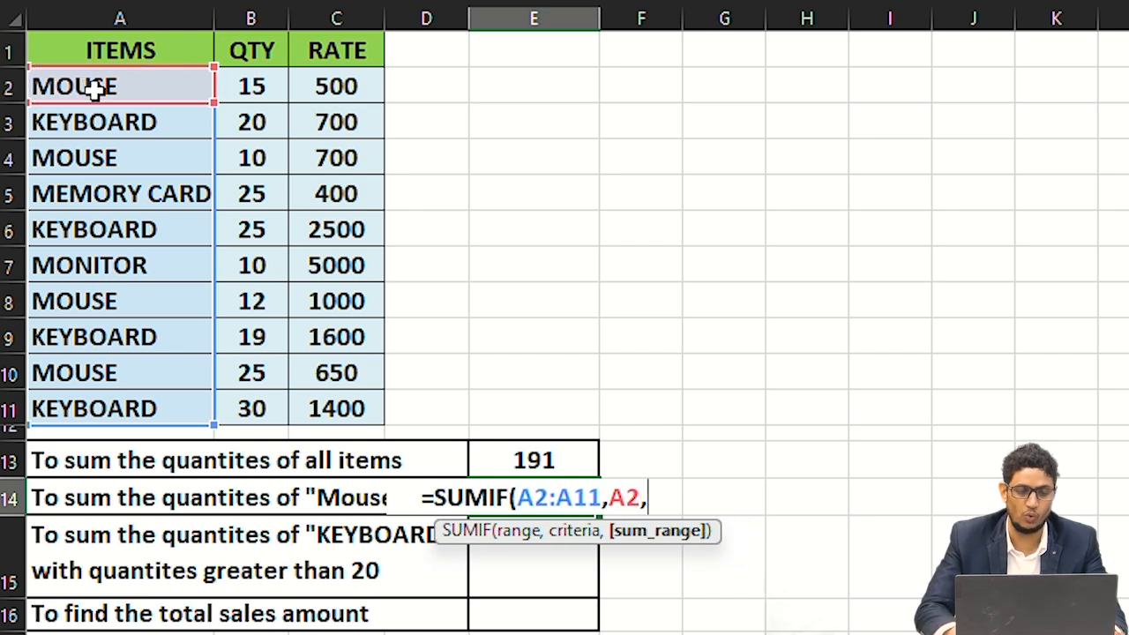
pyautogui.moveTo(255, 87); pyautogui.dragTo(255, 396)
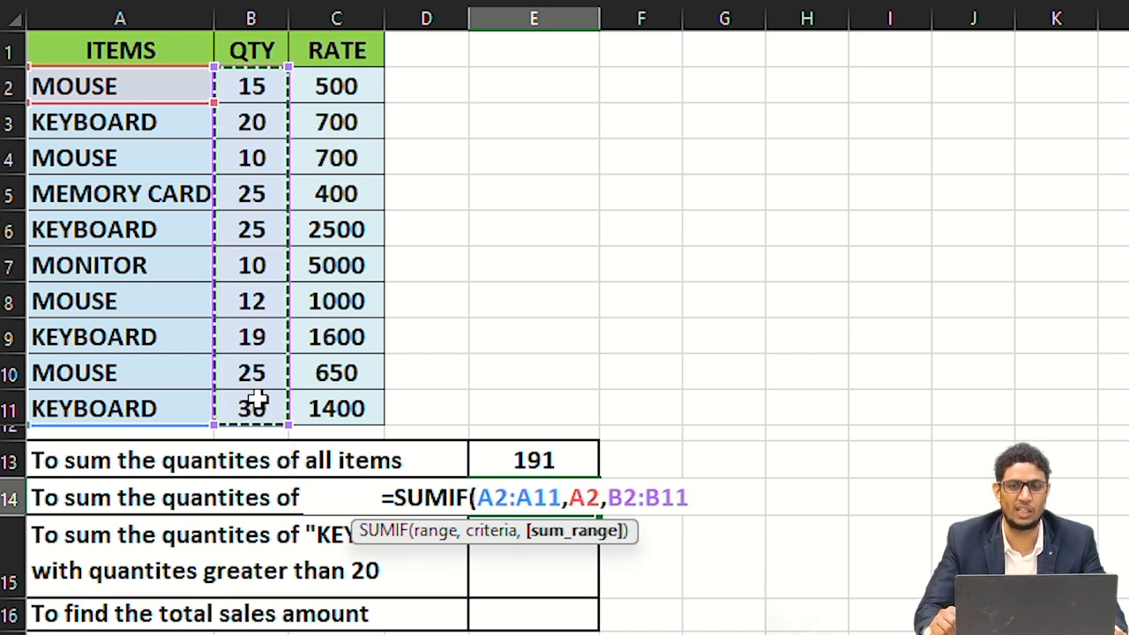
pyautogui.write(')')
pyautogui.press('Return')
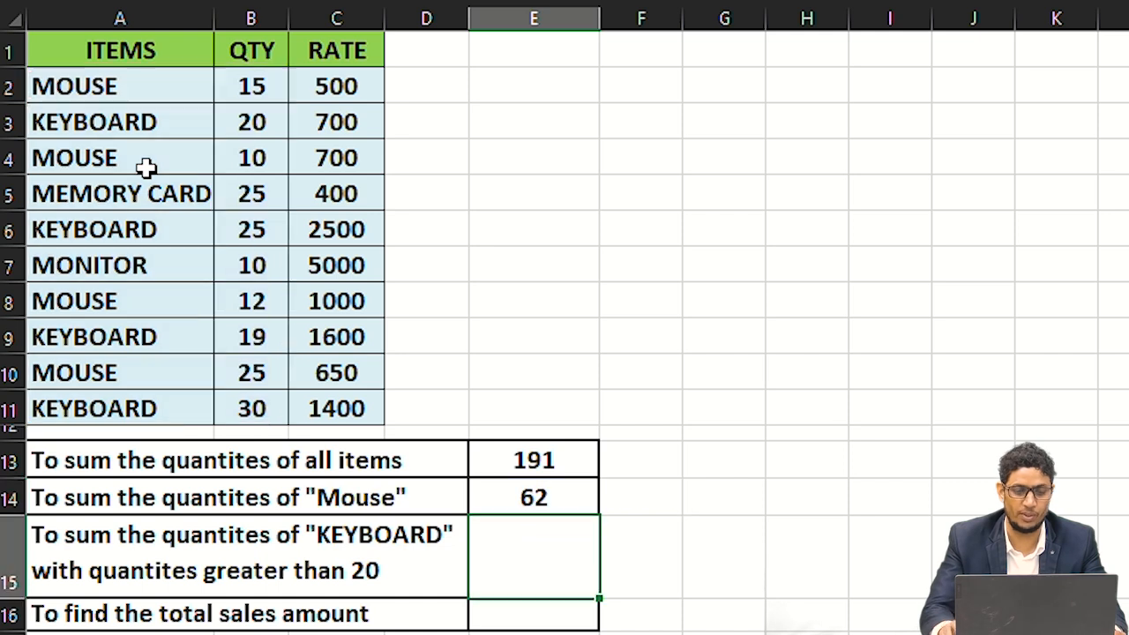
# - Check the Mouse total in E14 against each Mouse entry in the ITEMS column
pyautogui.click(554, 498)
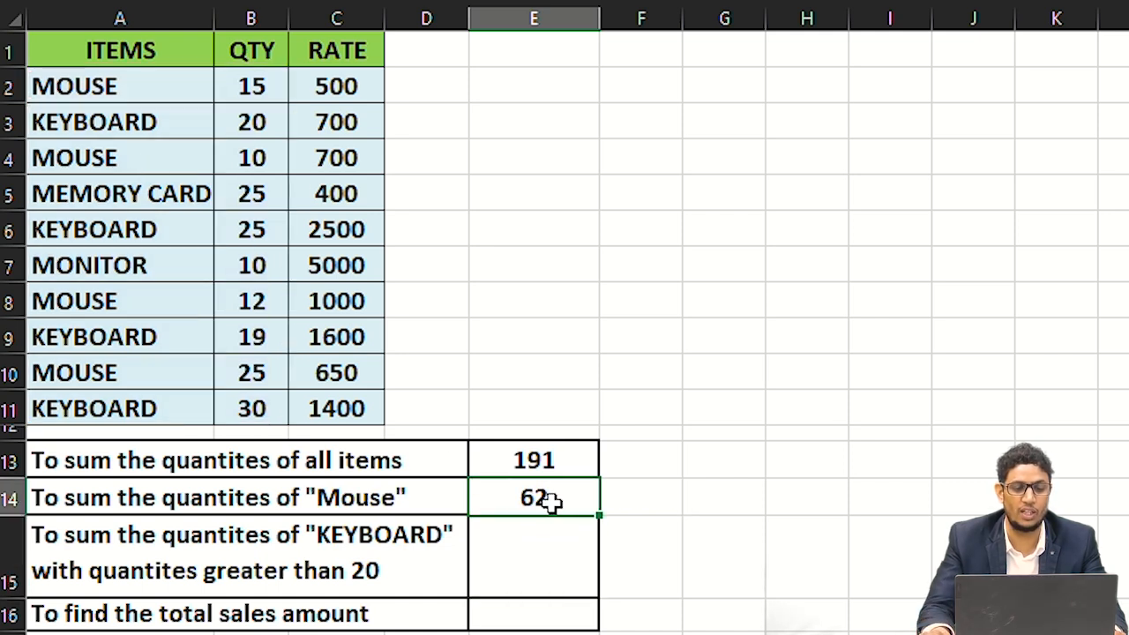
pyautogui.click(133, 84)
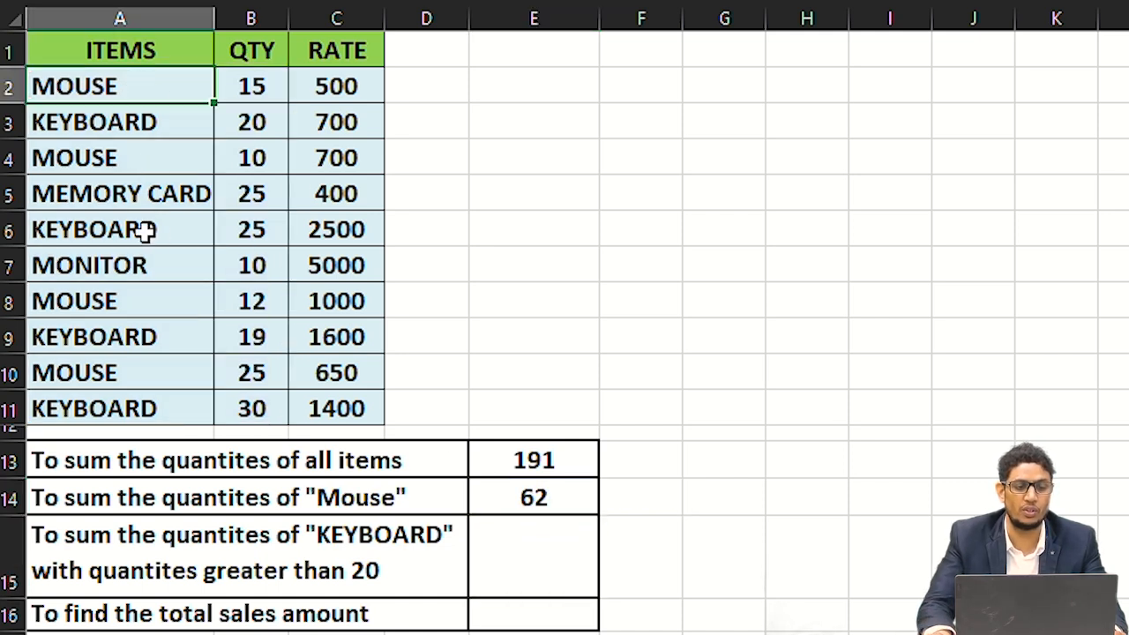
pyautogui.click(99, 161)
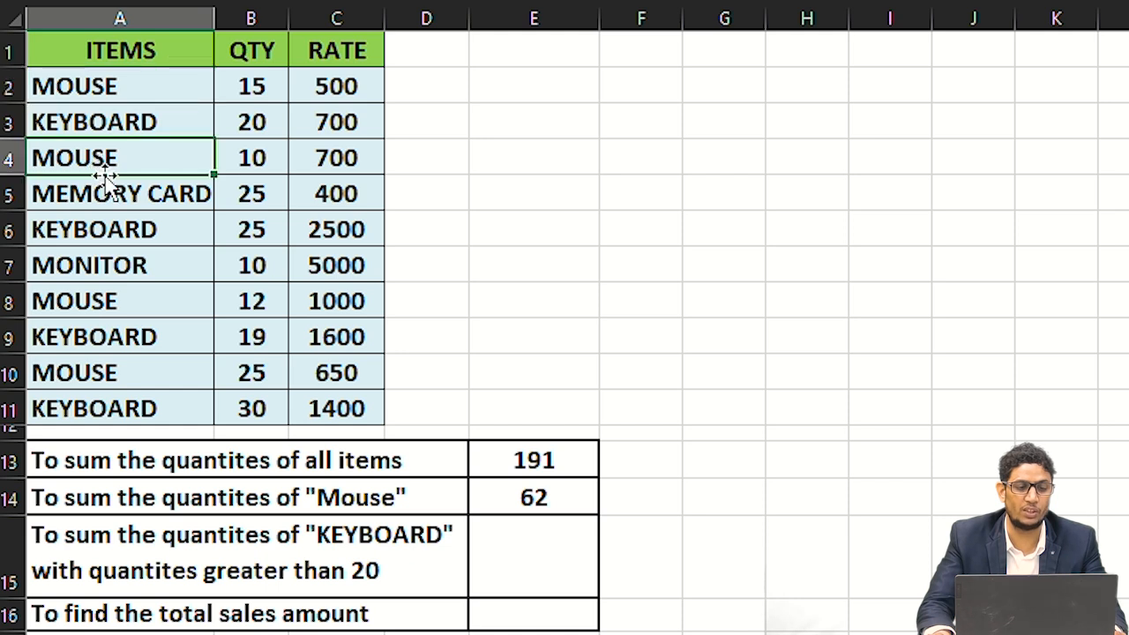
pyautogui.click(104, 301)
pyautogui.click(94, 374)
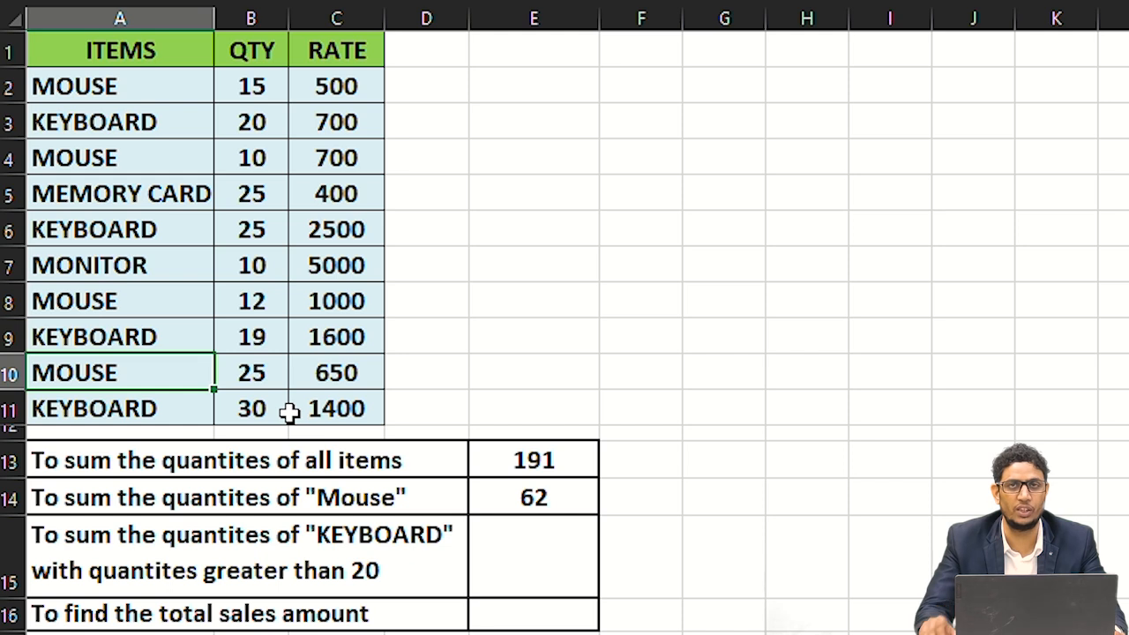
# - Start a SUMIFS formula in E15 with sum range B2:B11, first criteria range A2:A11 and the Keyboard cell A3 as its criterion
pyautogui.click(538, 533)
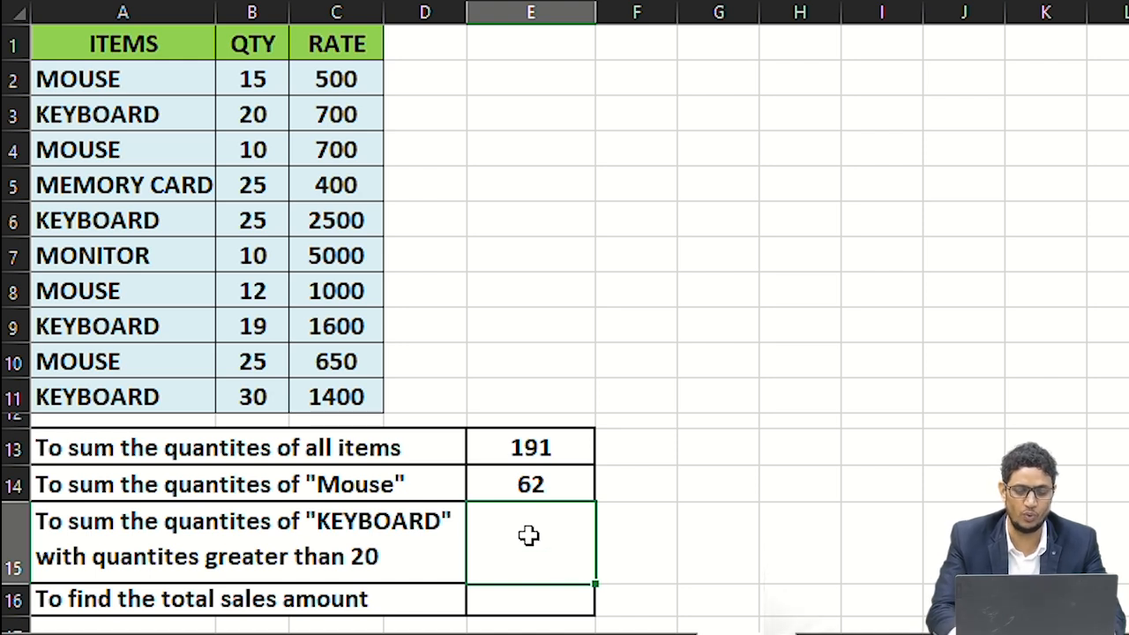
pyautogui.write('=sum')
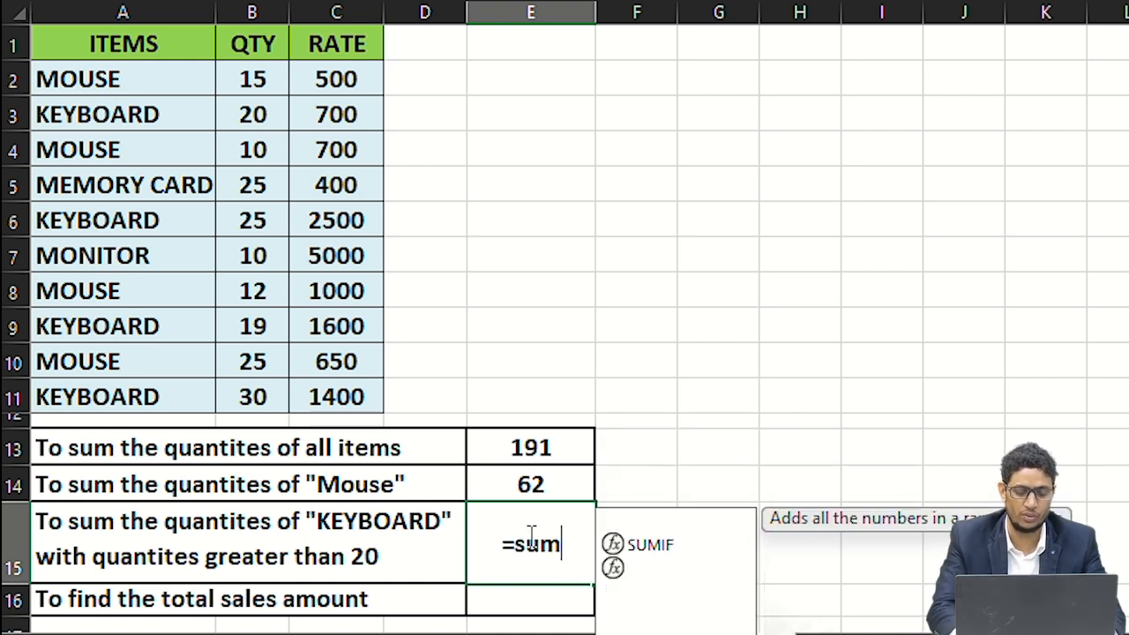
pyautogui.write('ifs')
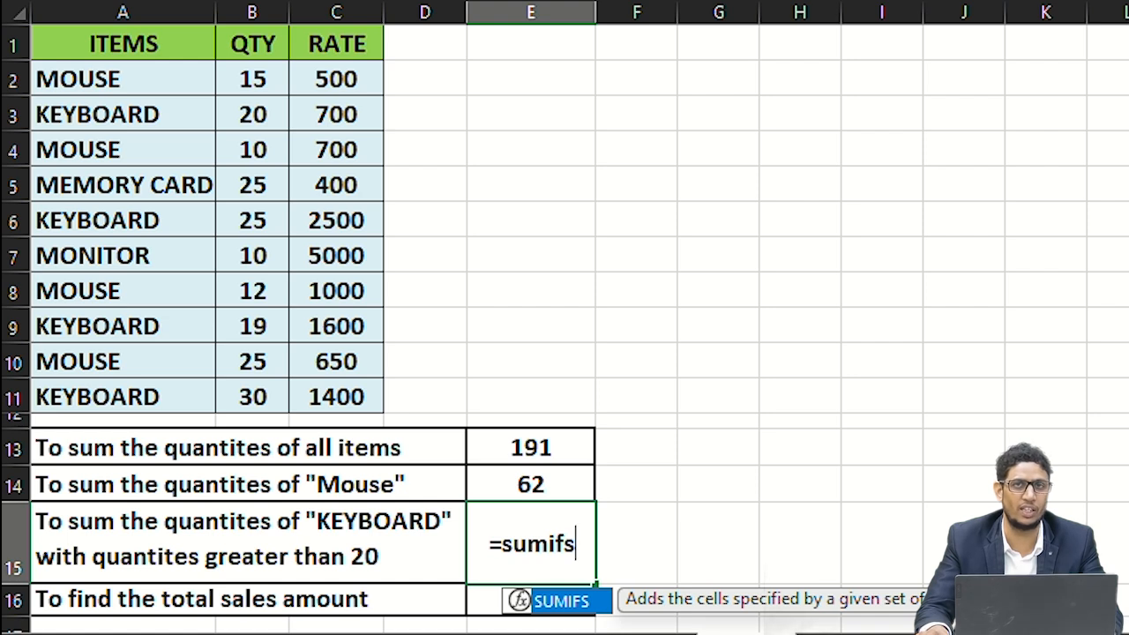
pyautogui.press('Tab')
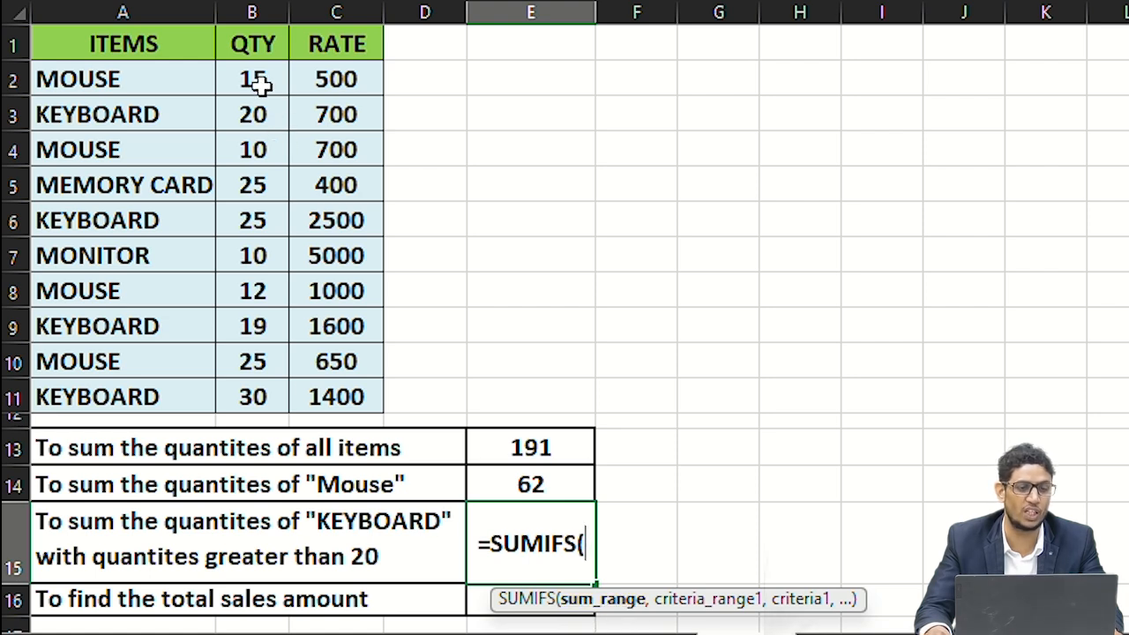
pyautogui.moveTo(254, 79); pyautogui.dragTo(266, 396)
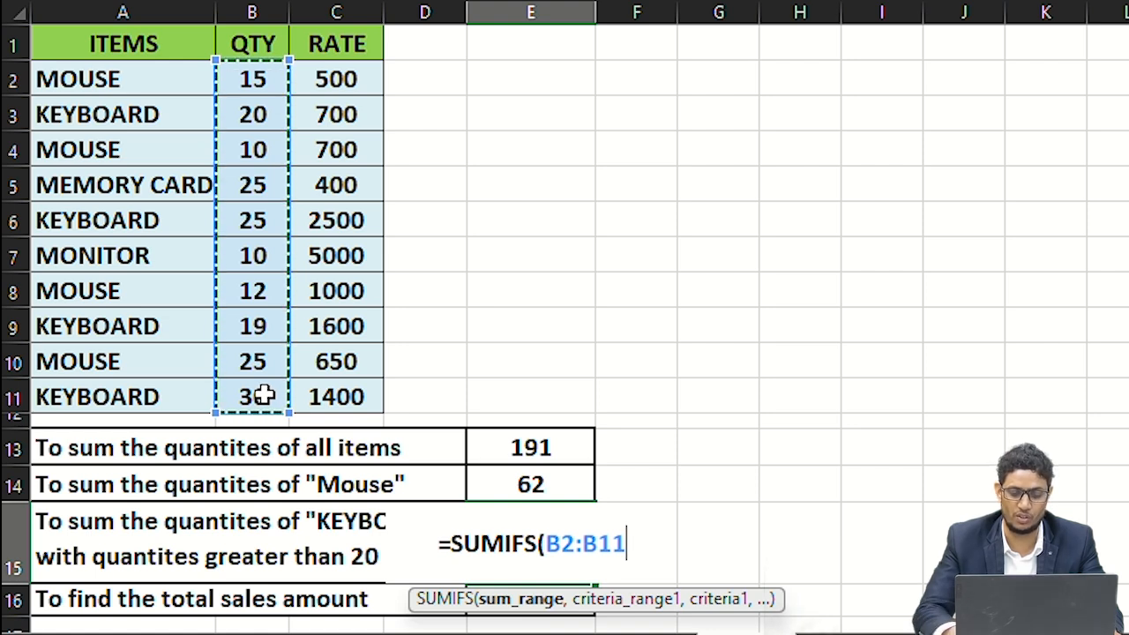
pyautogui.write(',')
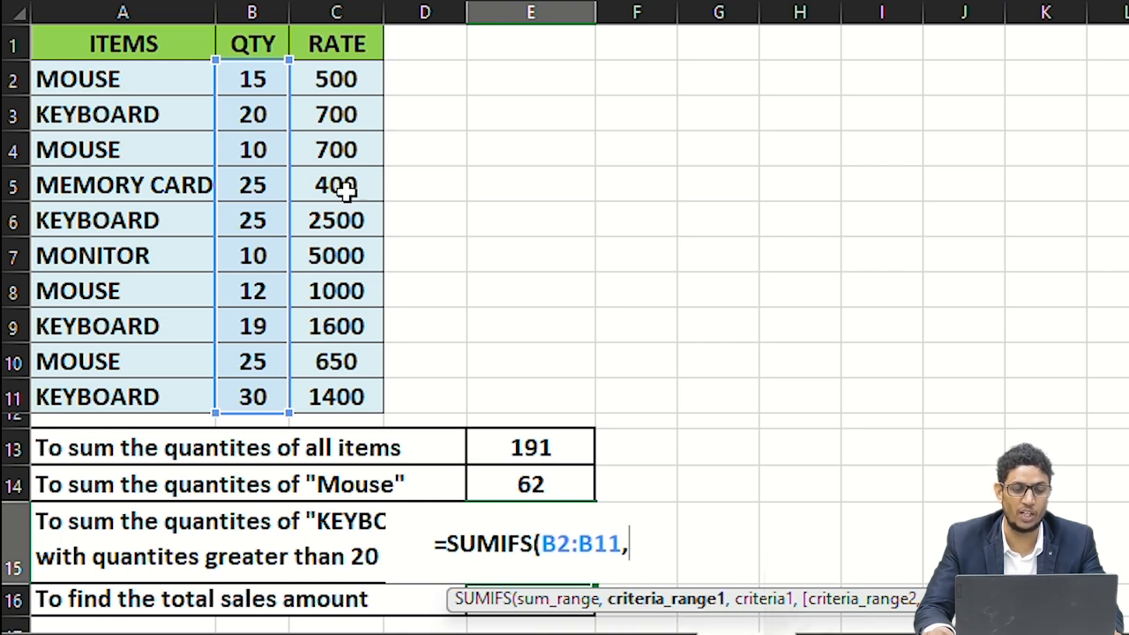
pyautogui.click(104, 81)
pyautogui.moveTo(104, 80); pyautogui.dragTo(110, 372)
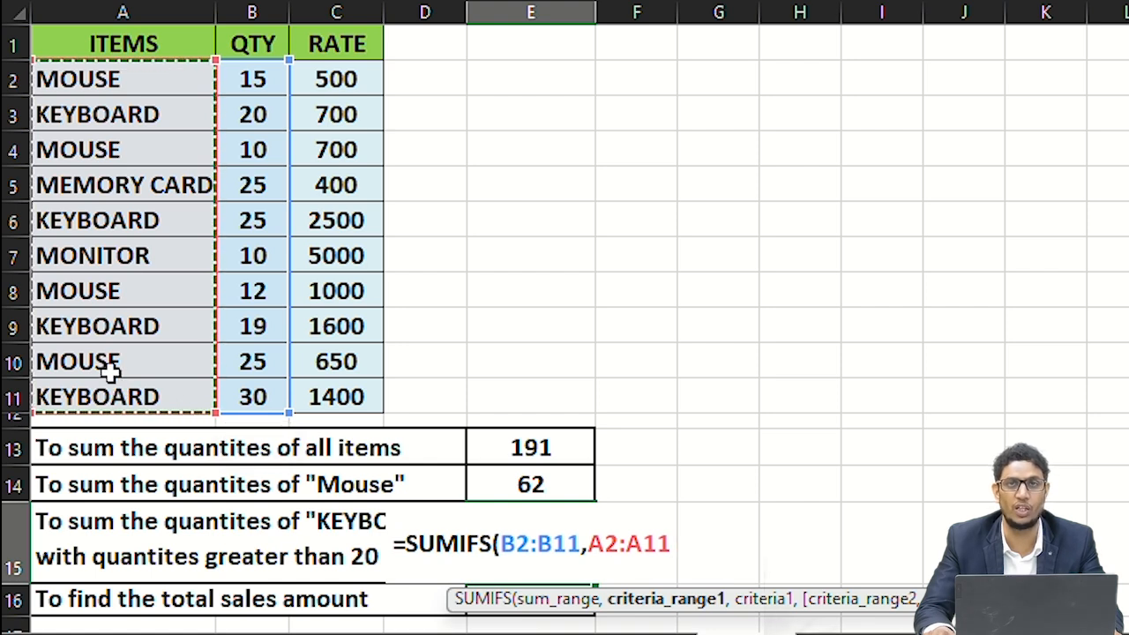
pyautogui.write(',')
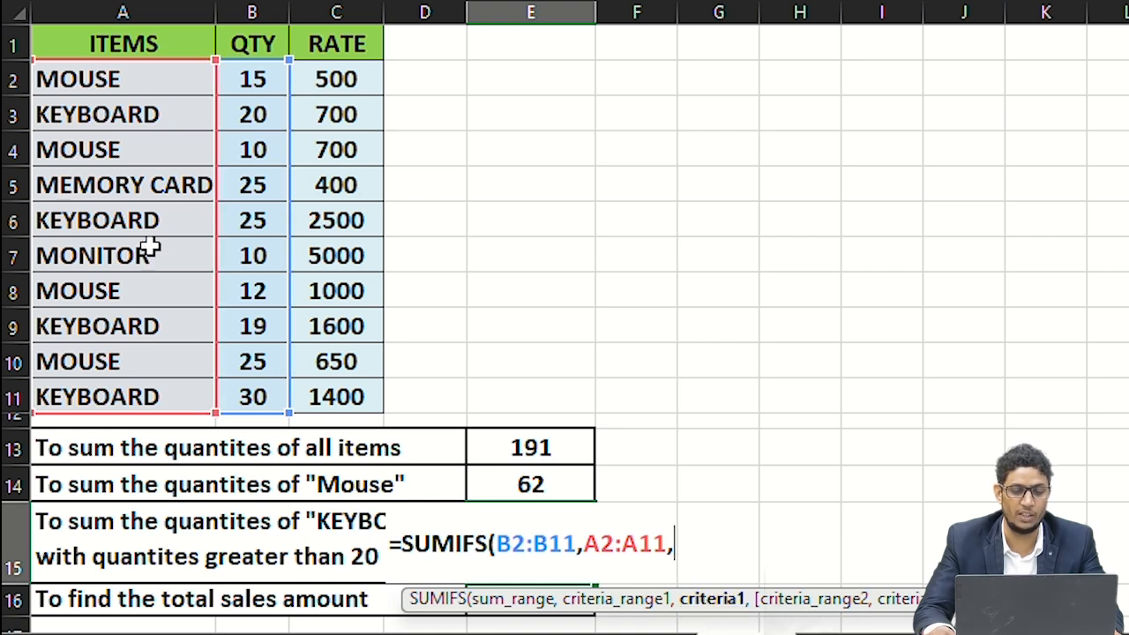
pyautogui.click(104, 115)
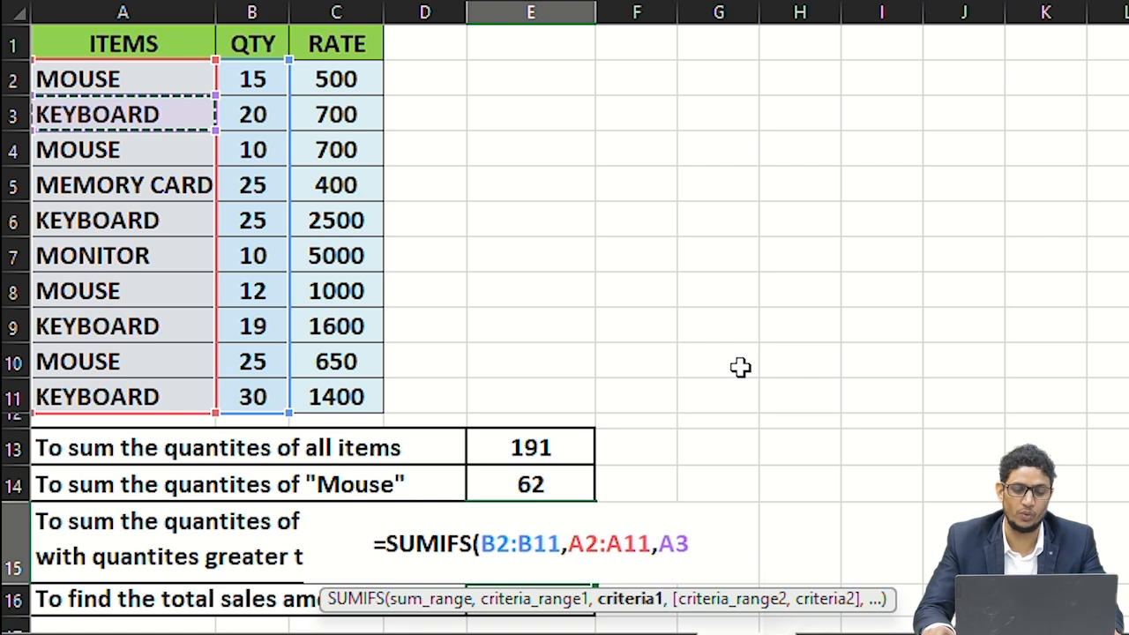
# - Add the second condition B2:B11,">20" to the SUMIFS formula in E15 and complete it
pyautogui.write(',')
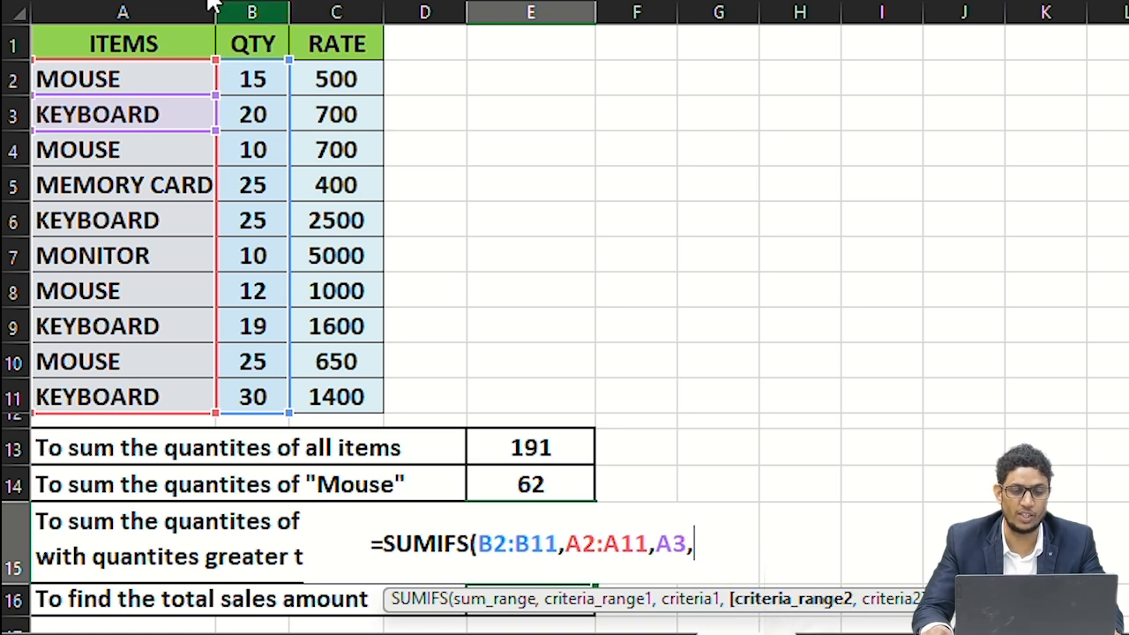
pyautogui.moveTo(256, 80); pyautogui.dragTo(289, 391)
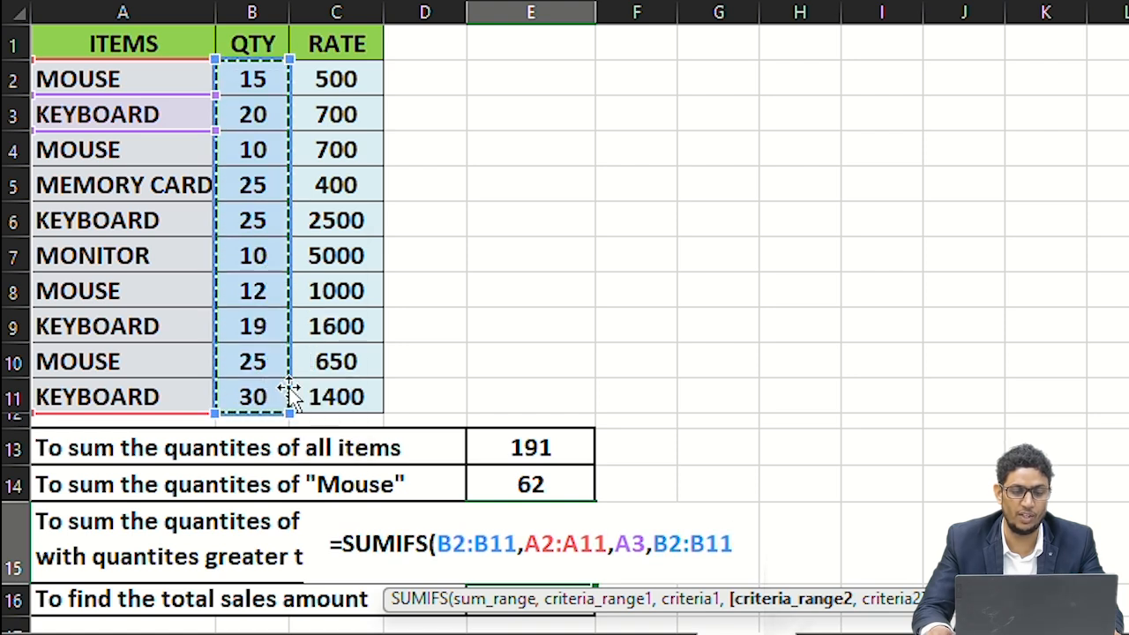
pyautogui.write(',')
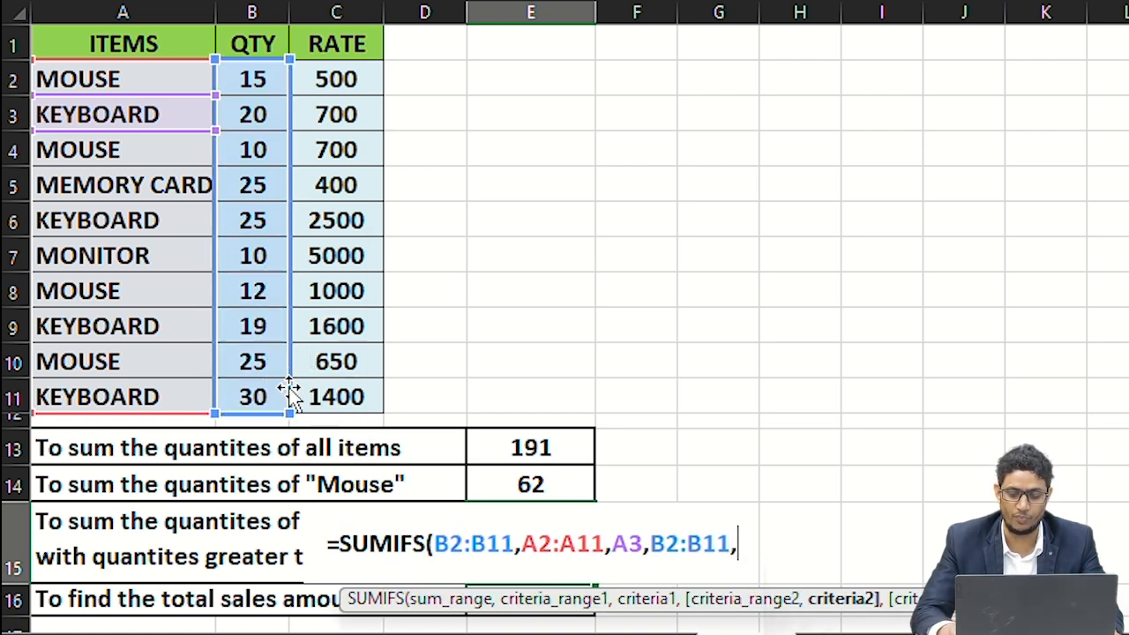
pyautogui.write('">')
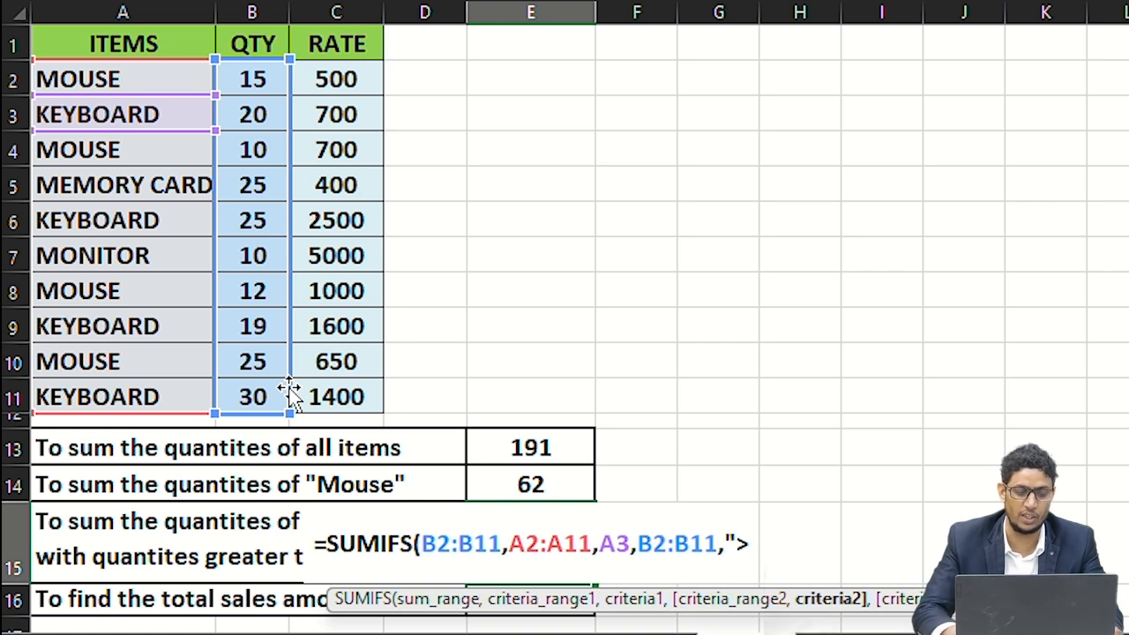
pyautogui.write('20"')
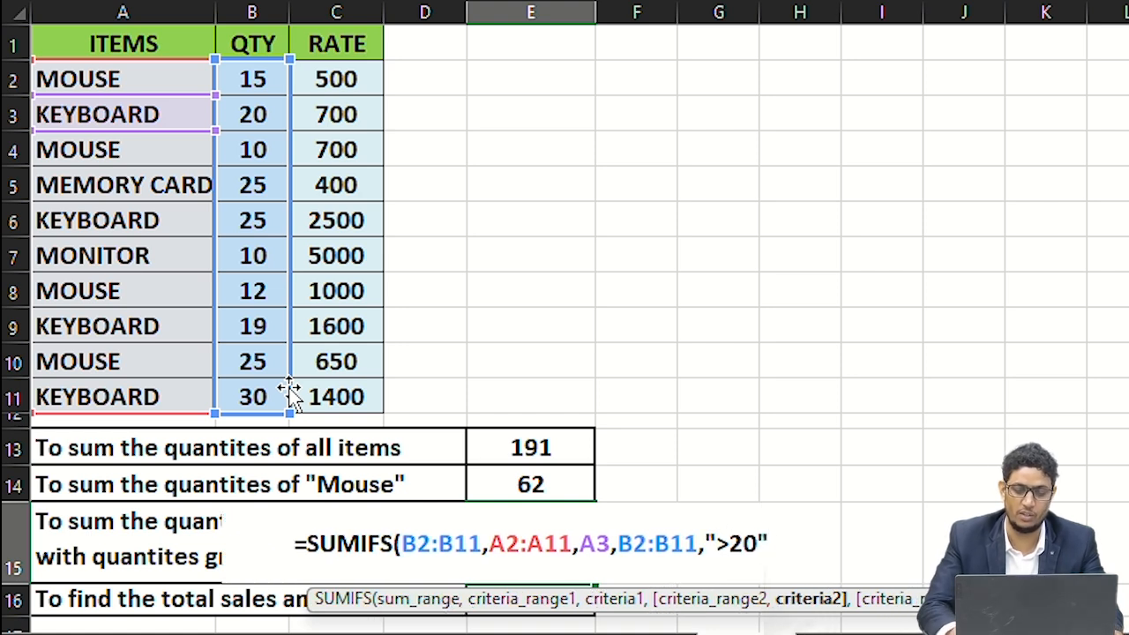
pyautogui.write(')')
pyautogui.press('Return')
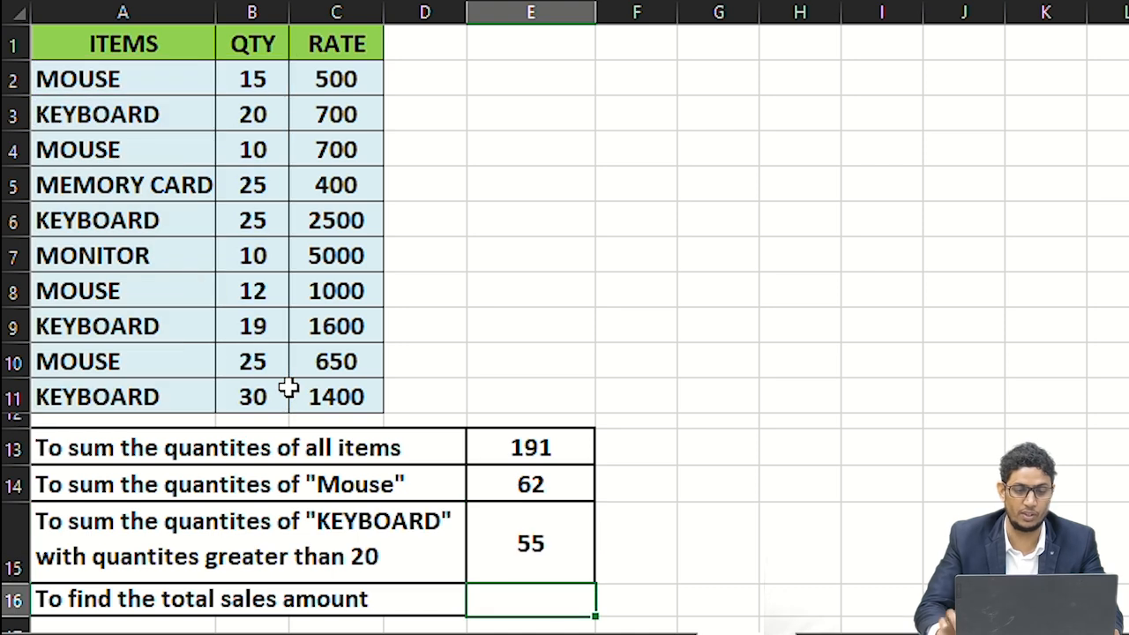
# - Check the Keyboard total in E15 against the quantity of each Keyboard row
pyautogui.click(511, 544)
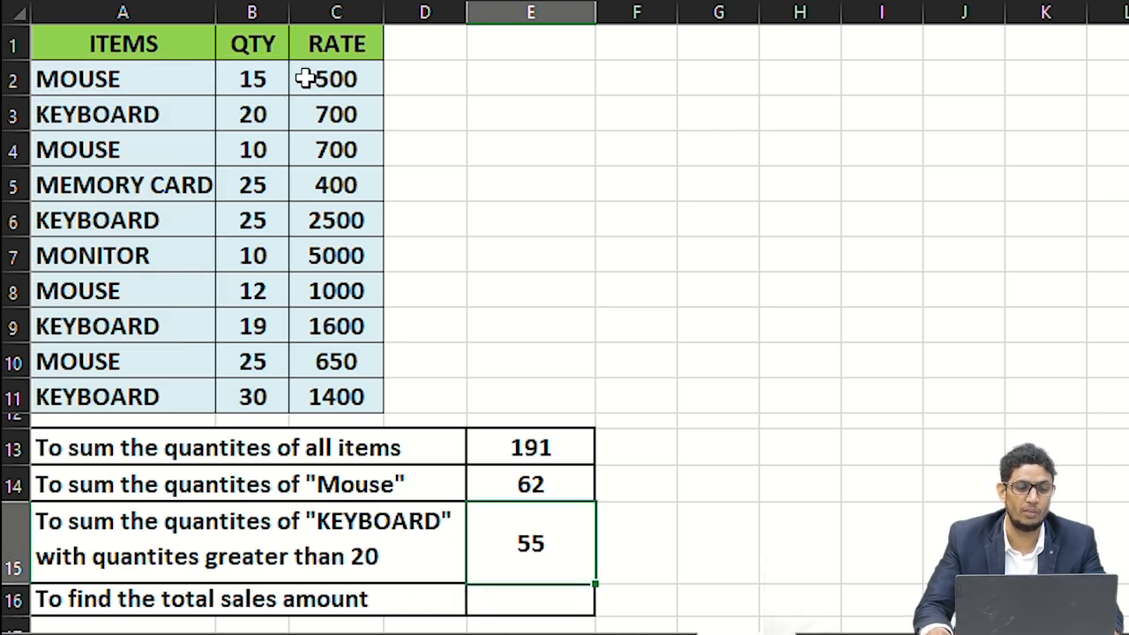
pyautogui.click(117, 110)
pyautogui.click(252, 112)
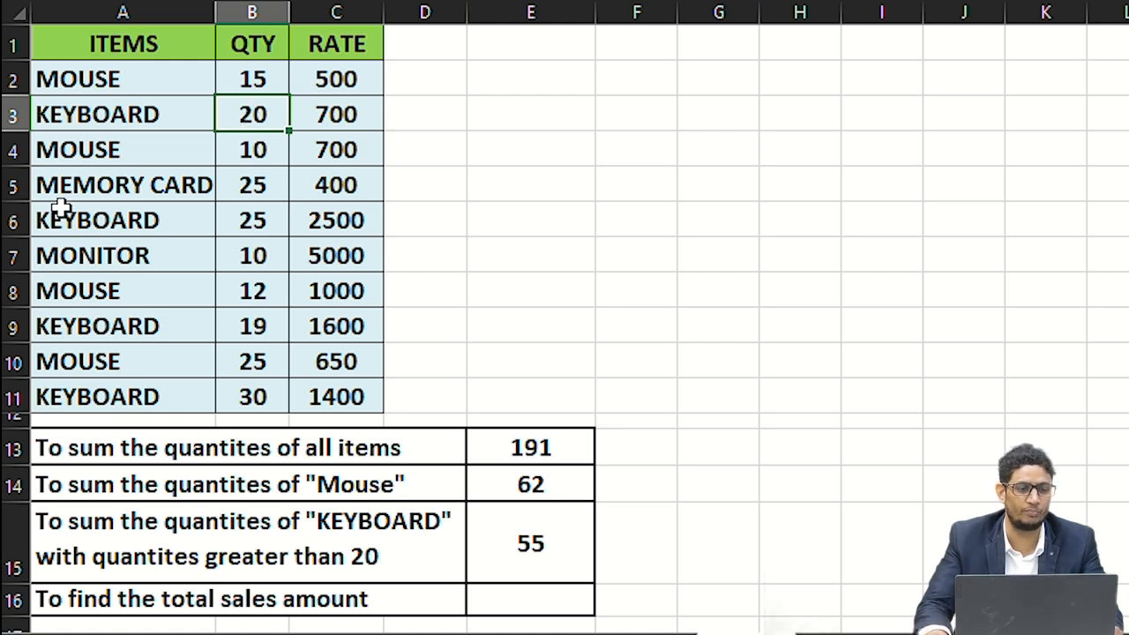
pyautogui.click(240, 224)
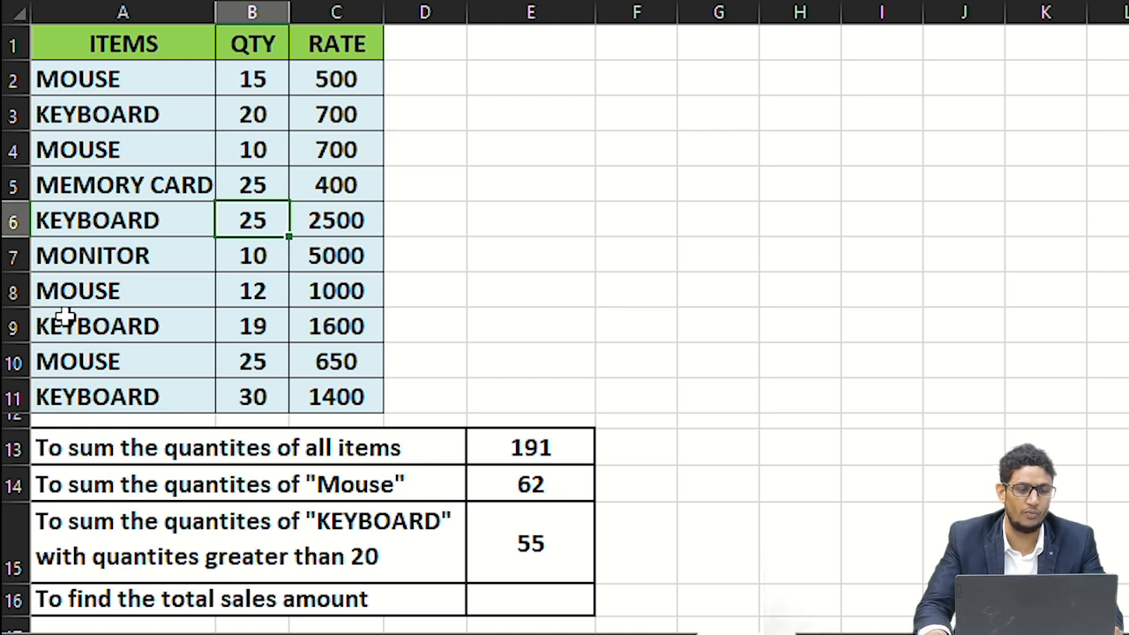
pyautogui.click(253, 326)
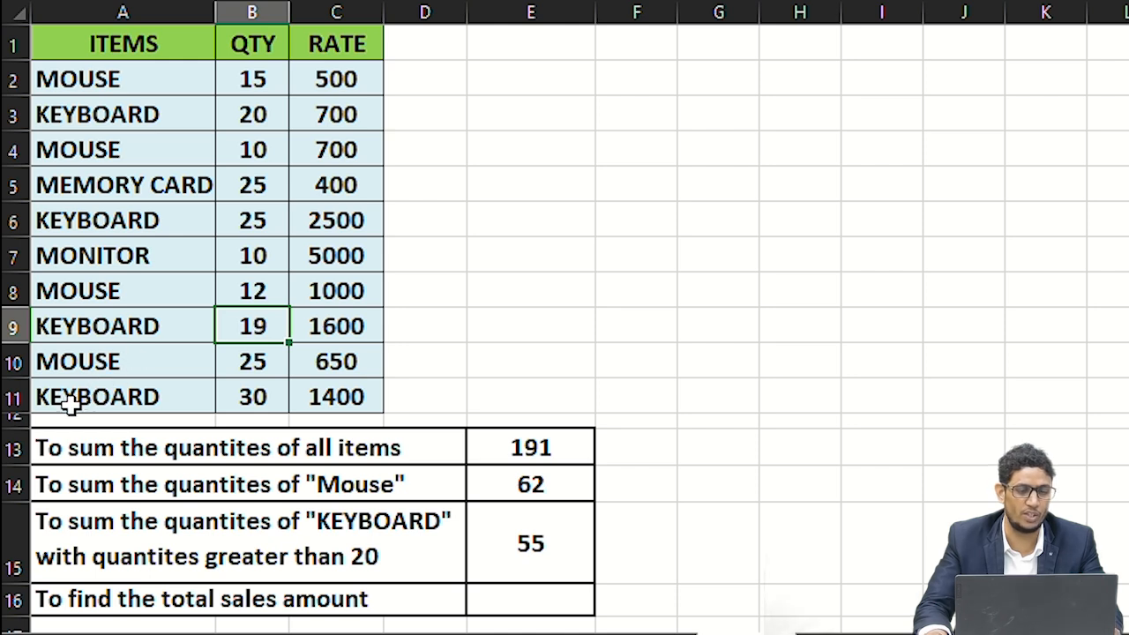
pyautogui.click(249, 399)
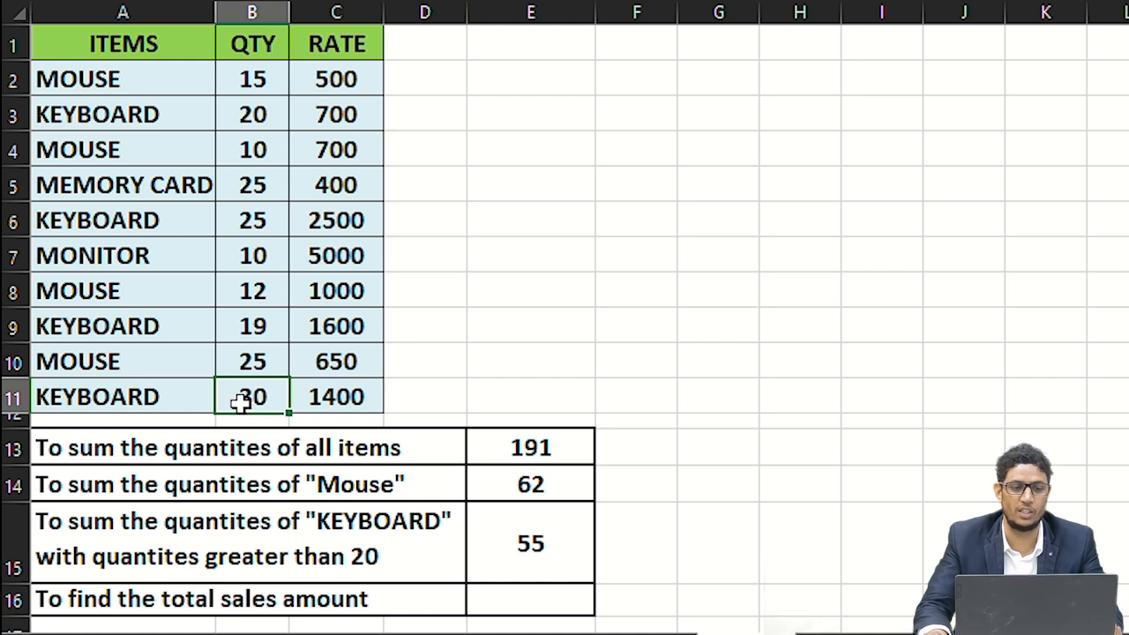
pyautogui.click(253, 220)
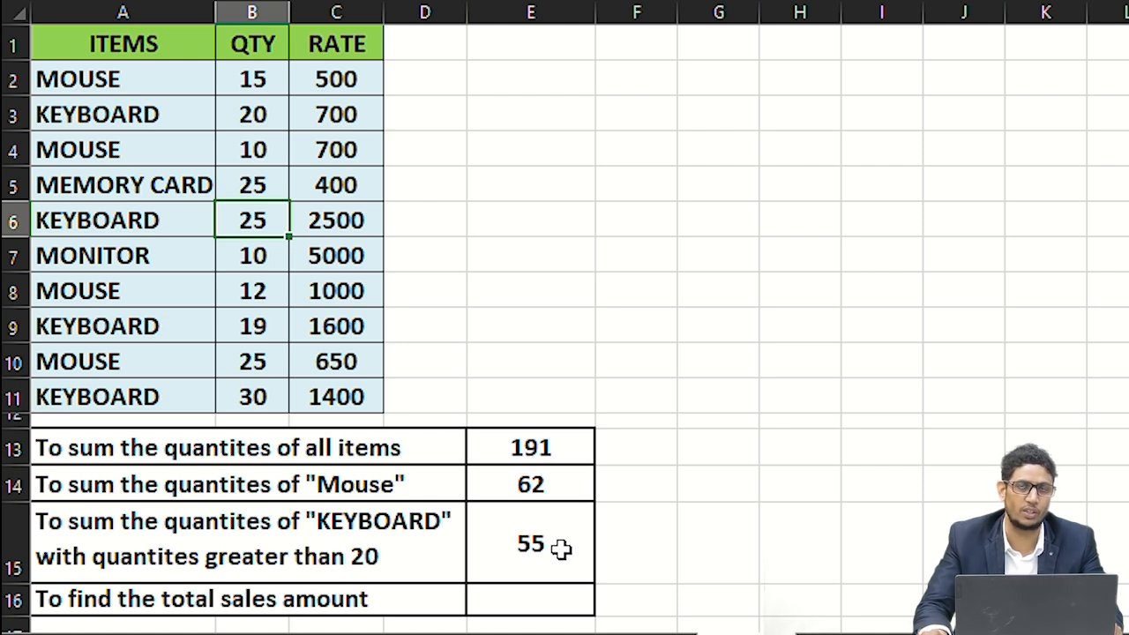
# - Review the total sales cell E16 and the first Mouse row's quantity and rate in B2 and C2
pyautogui.click(521, 595)
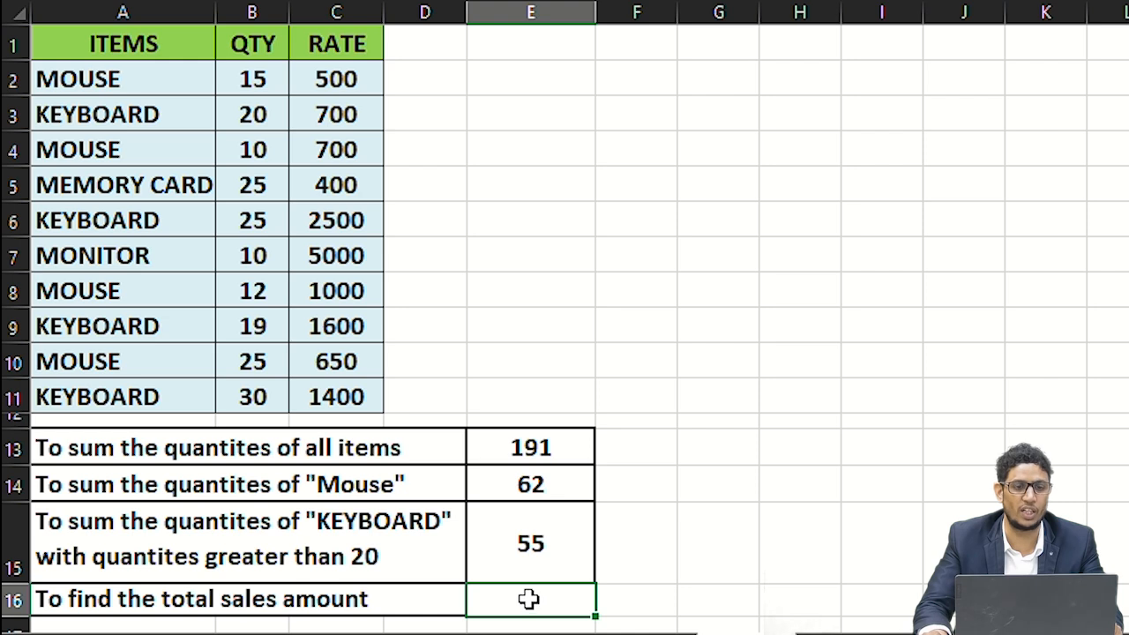
pyautogui.click(256, 79)
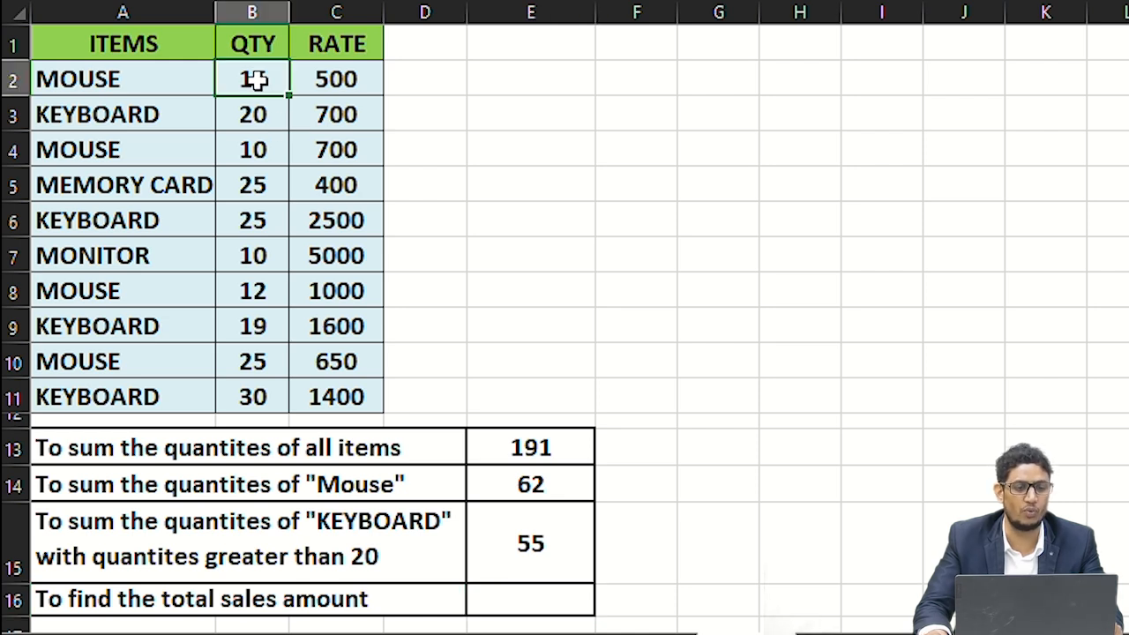
pyautogui.click(361, 82)
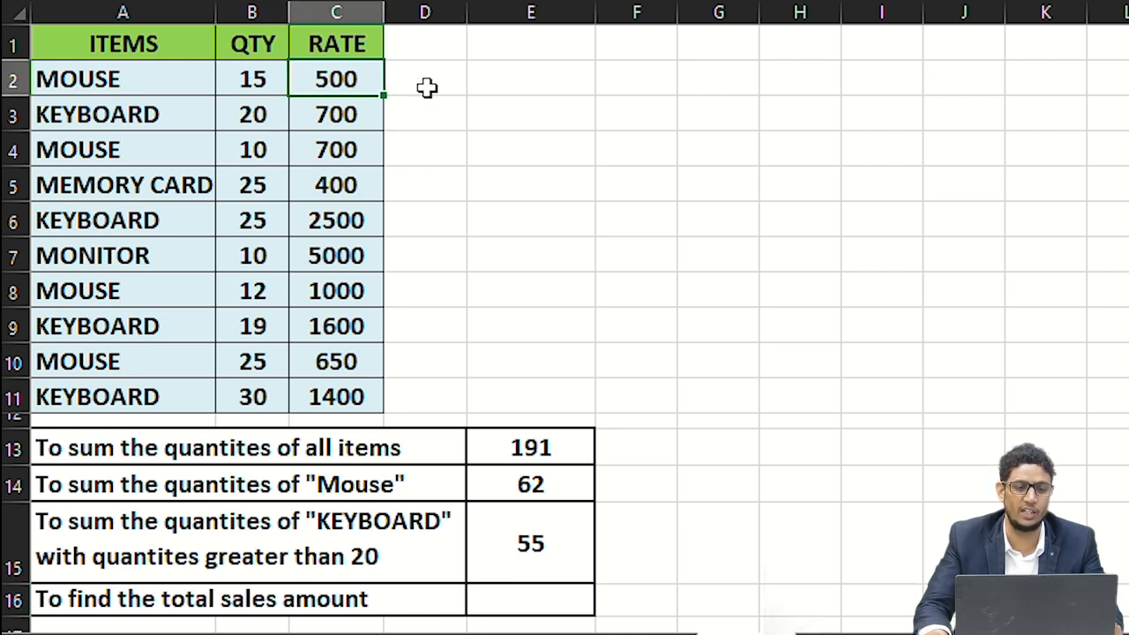
pyautogui.click(528, 605)
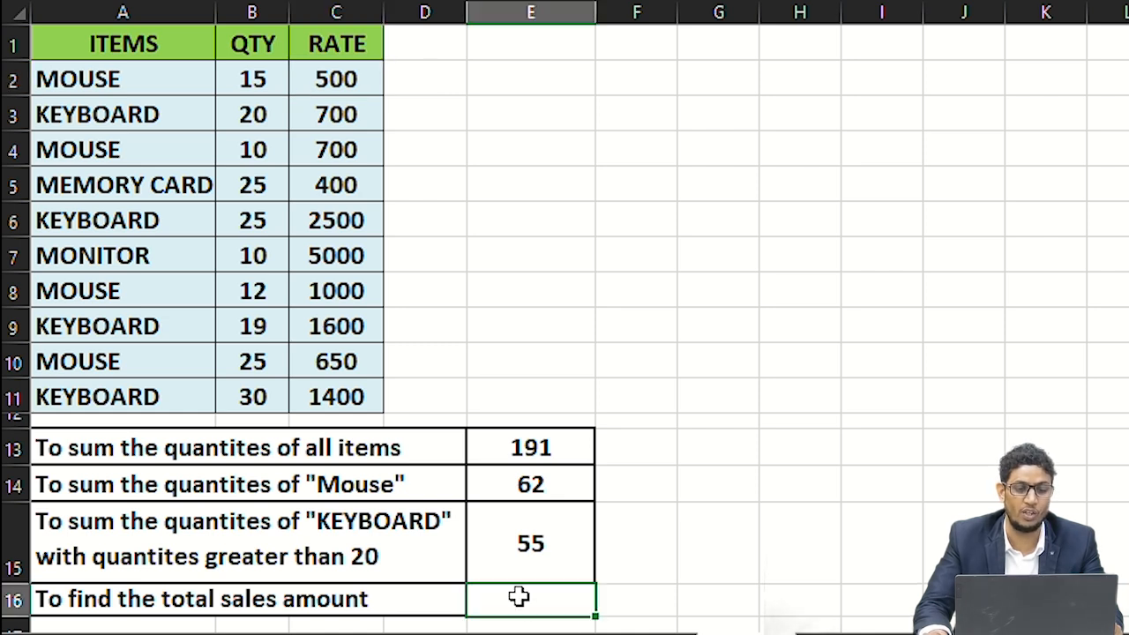
# - Calculate each row's sales amount by entering =B2*C2 in D2 and filling the formula down to D11
pyautogui.click(425, 88)
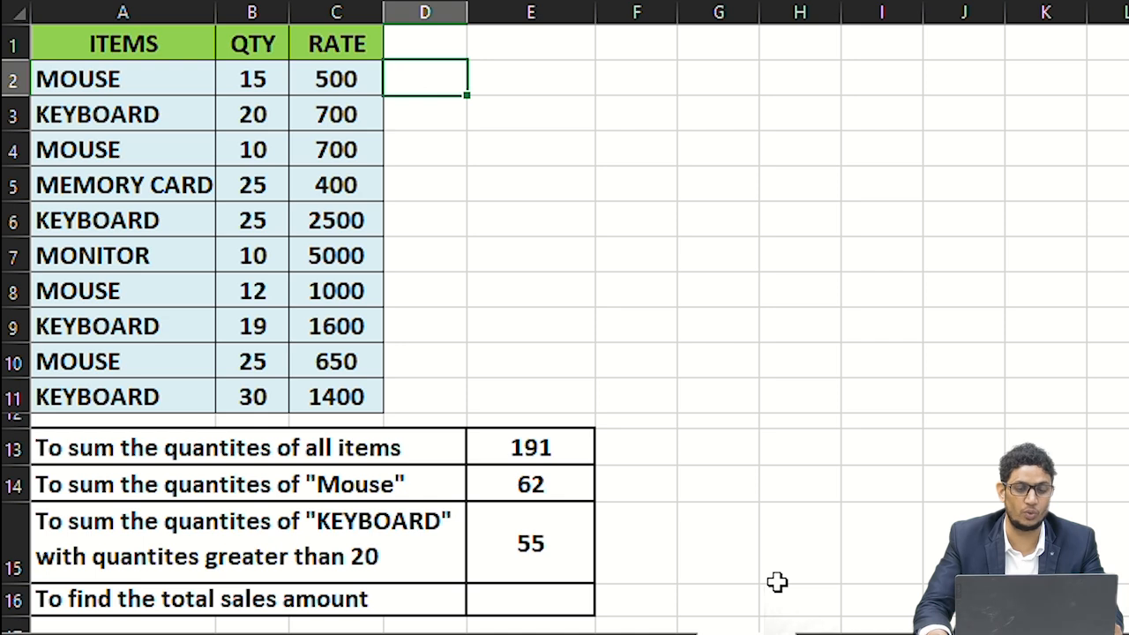
pyautogui.write('=')
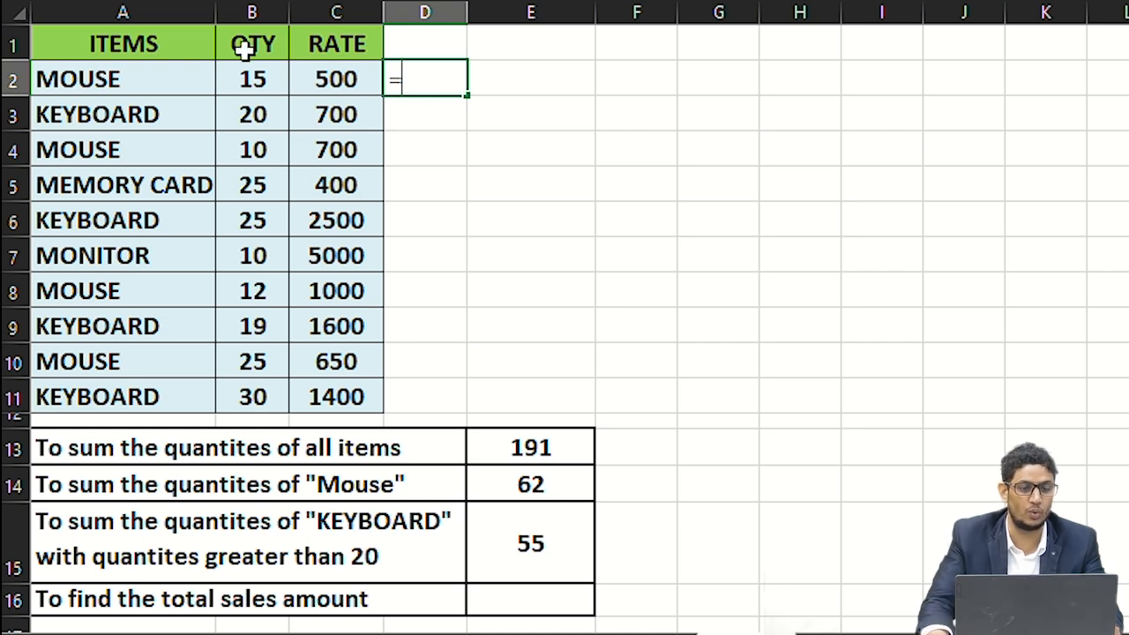
pyautogui.click(269, 77)
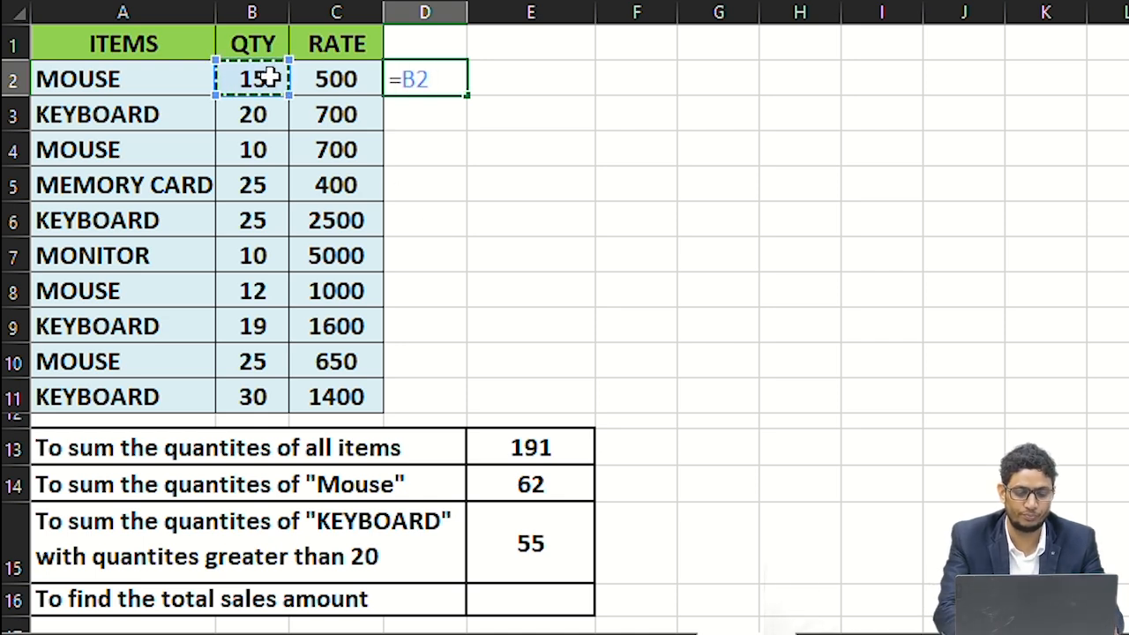
pyautogui.write('*')
pyautogui.click(345, 76)
pyautogui.press('Return')
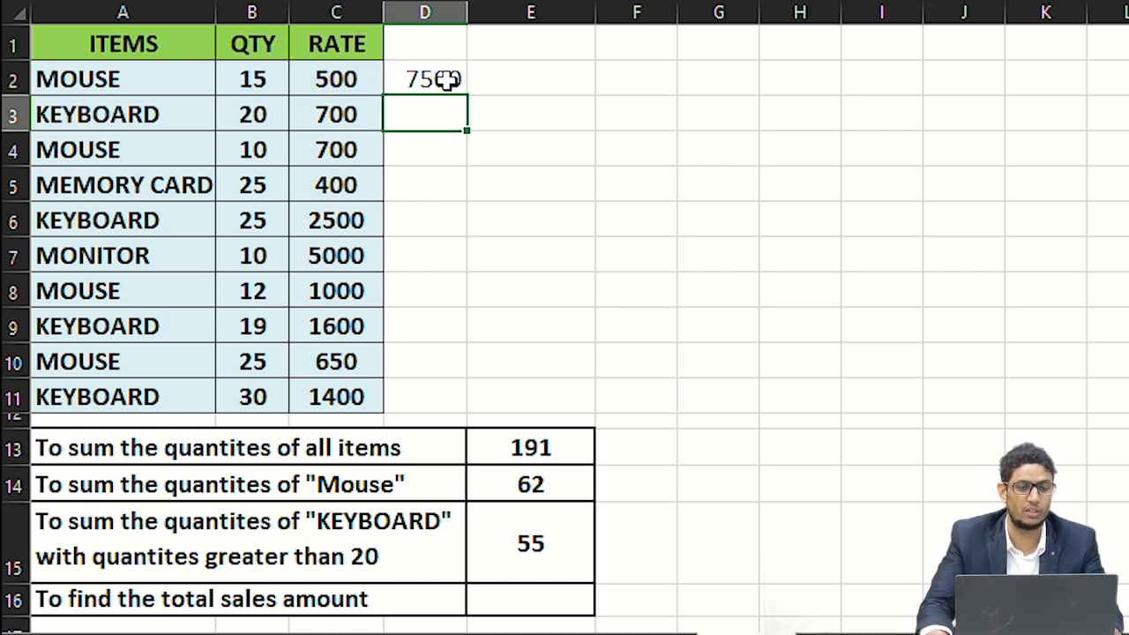
pyautogui.press('Up')
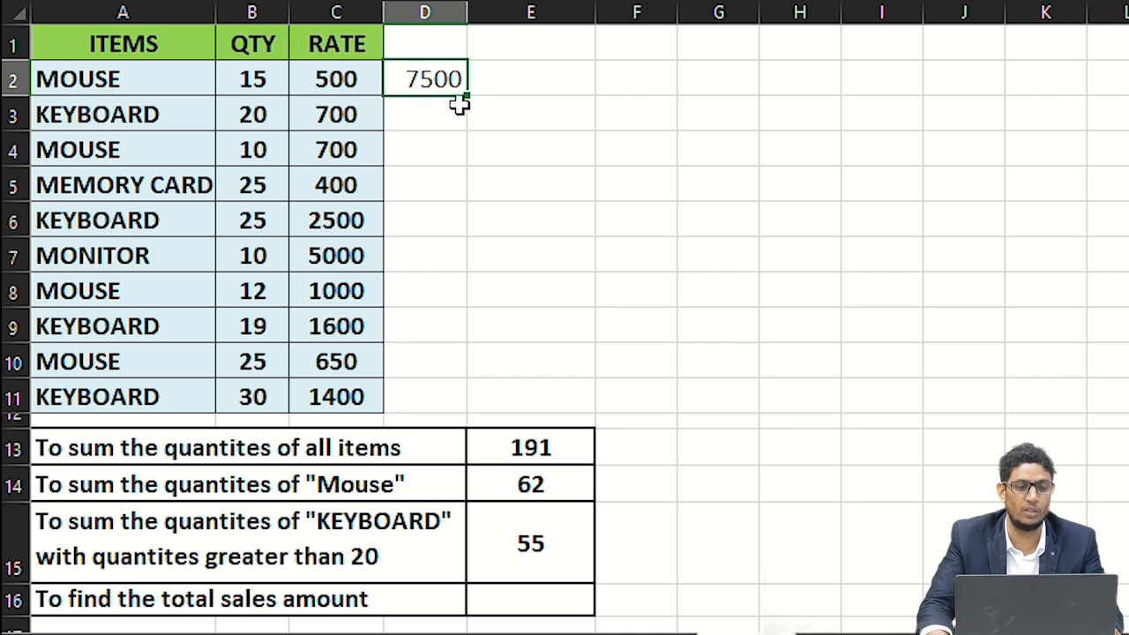
pyautogui.moveTo(466, 96); pyautogui.dragTo(461, 405)
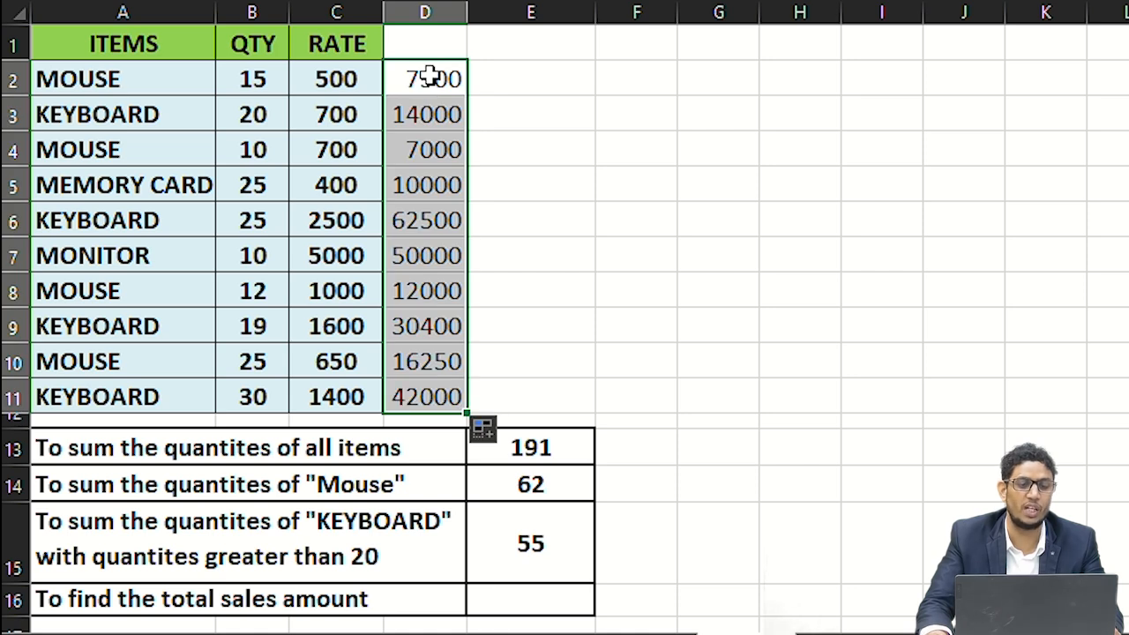
# - Total the row sales amounts in E11 with a SUM formula over D2:D11
pyautogui.click(501, 401)
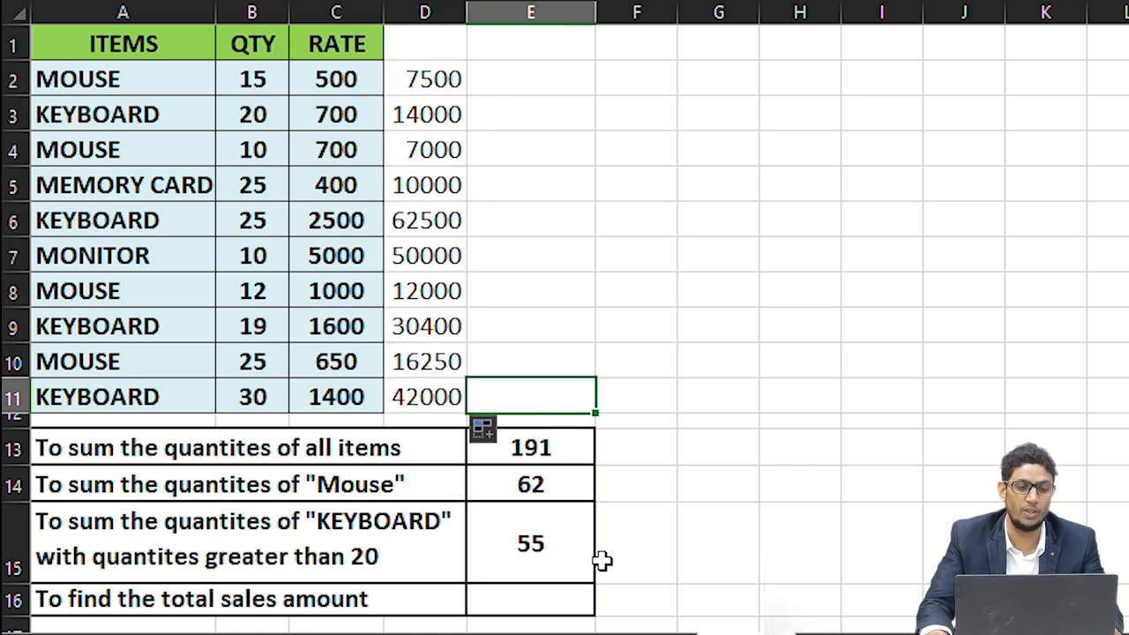
pyautogui.write('=sum')
pyautogui.press('Tab')
pyautogui.moveTo(440, 88); pyautogui.dragTo(454, 394)
pyautogui.press('Return')
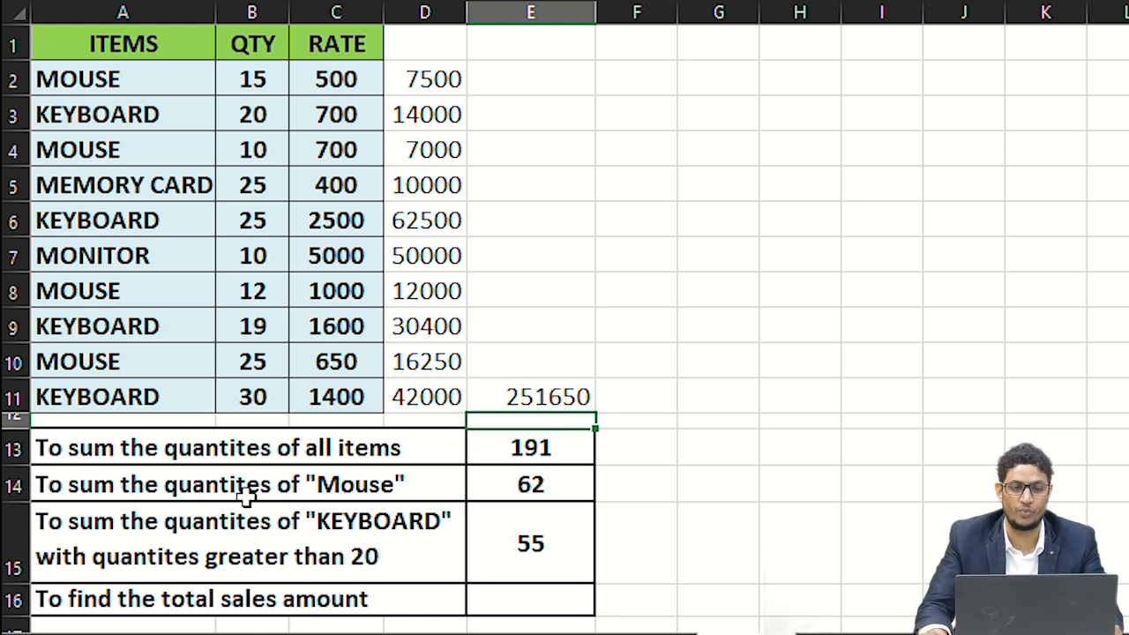
# - Calculate the total sales amount in E16 with =SUMPRODUCT(B2:B11,C2:C11), multiplying the quantities by the rates
pyautogui.click(493, 600)
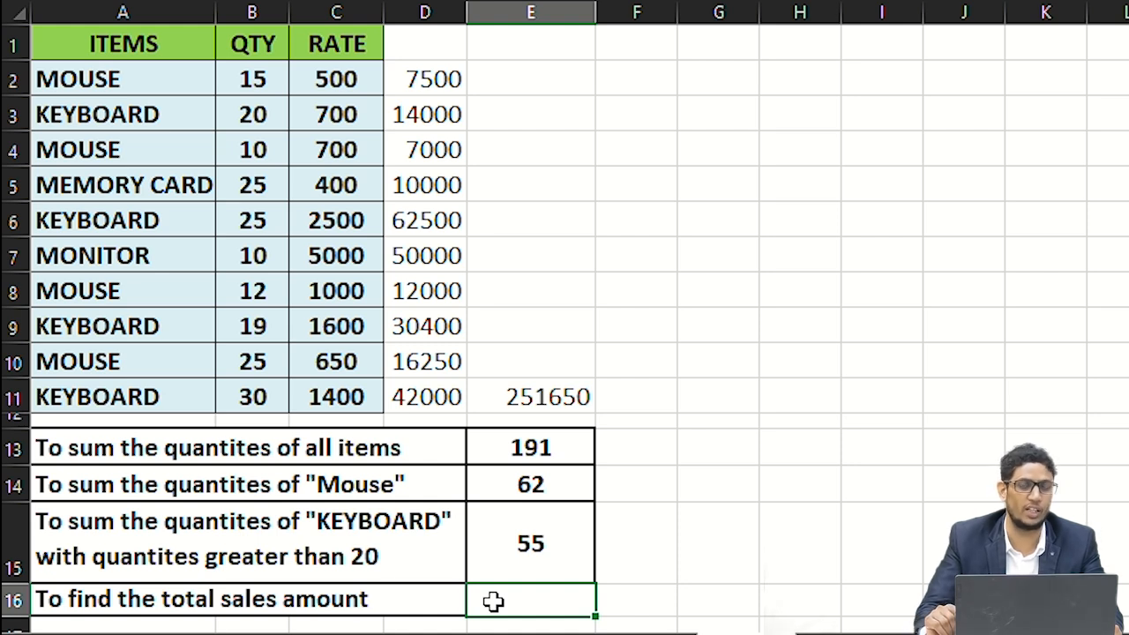
pyautogui.write('=')
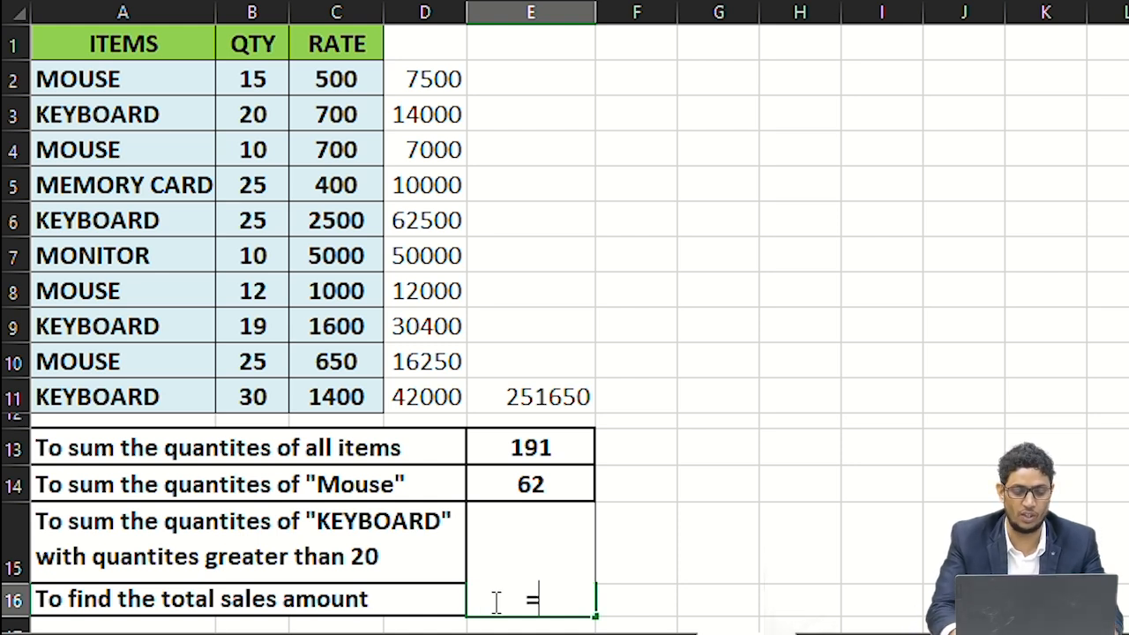
pyautogui.write('sumpr')
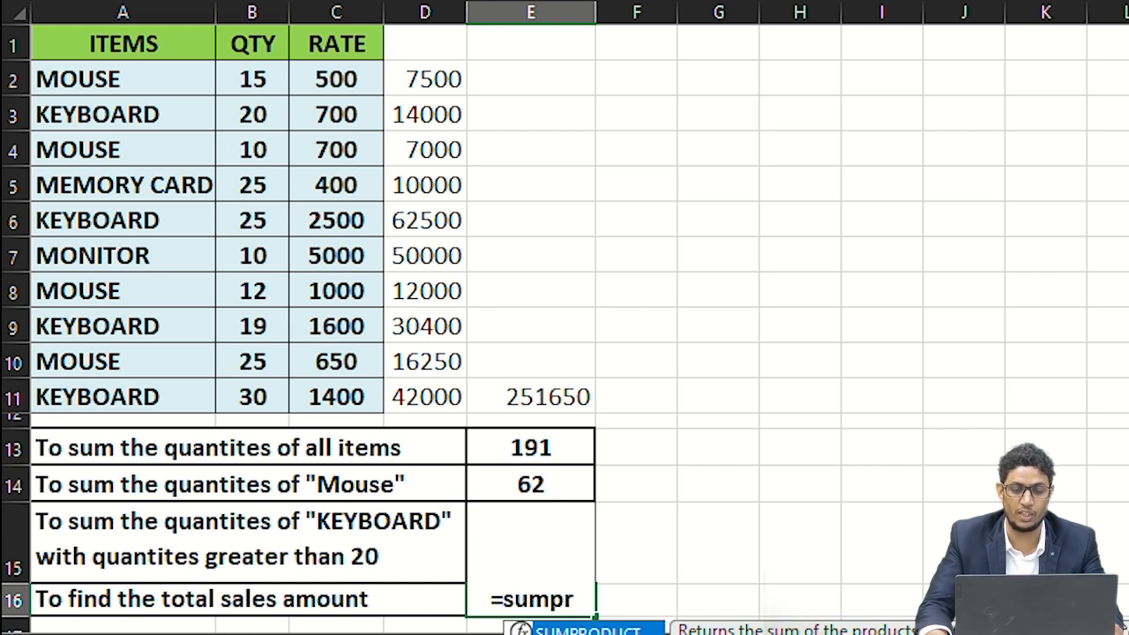
pyautogui.press('Tab')
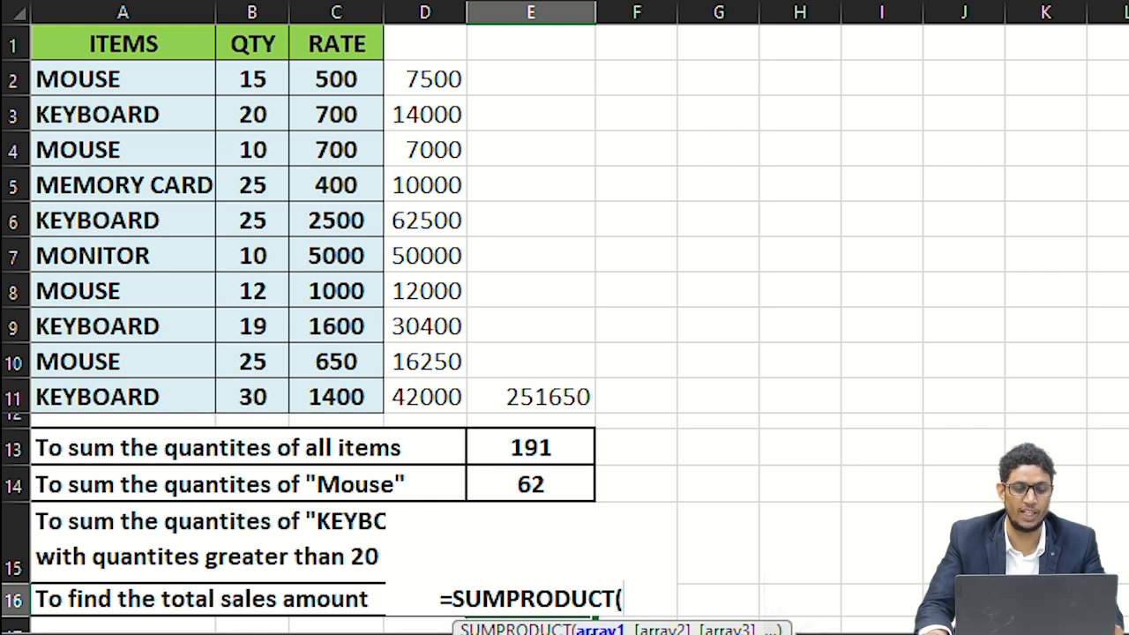
pyautogui.moveTo(263, 81); pyautogui.dragTo(252, 395)
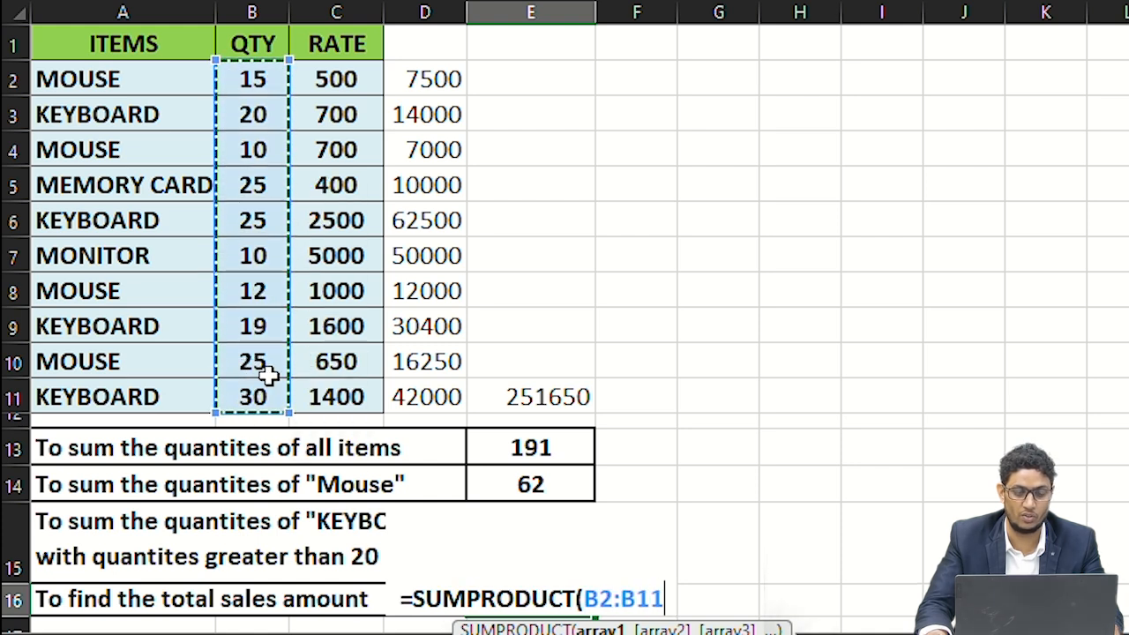
pyautogui.write(',')
pyautogui.moveTo(319, 81); pyautogui.dragTo(377, 421)
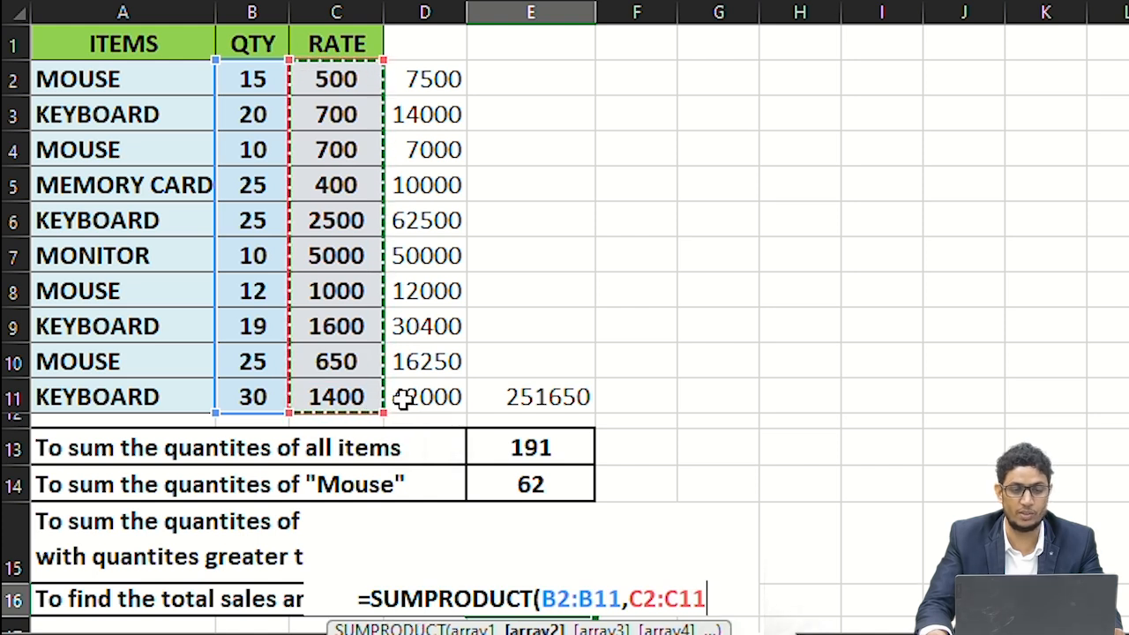
pyautogui.write(')')
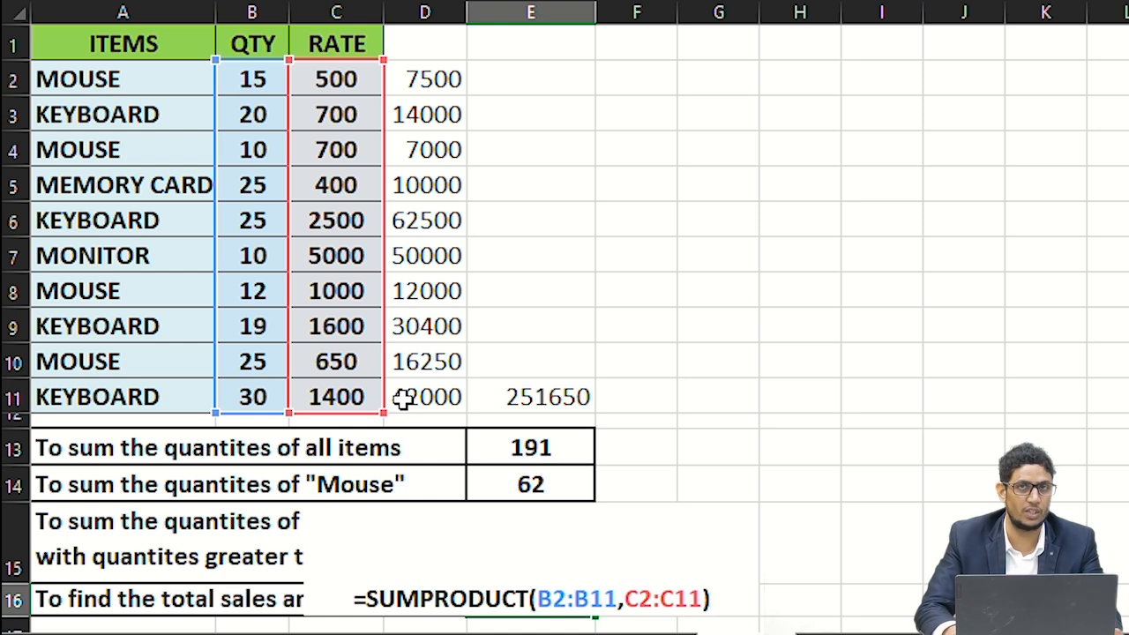
pyautogui.press('Return')
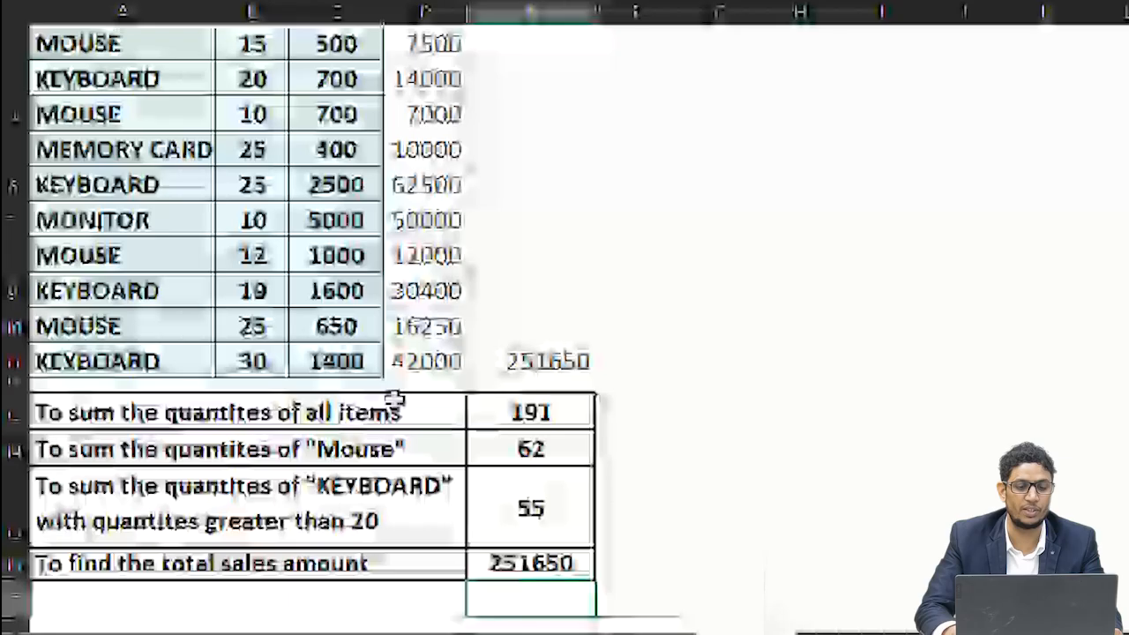
pyautogui.click(532, 566)
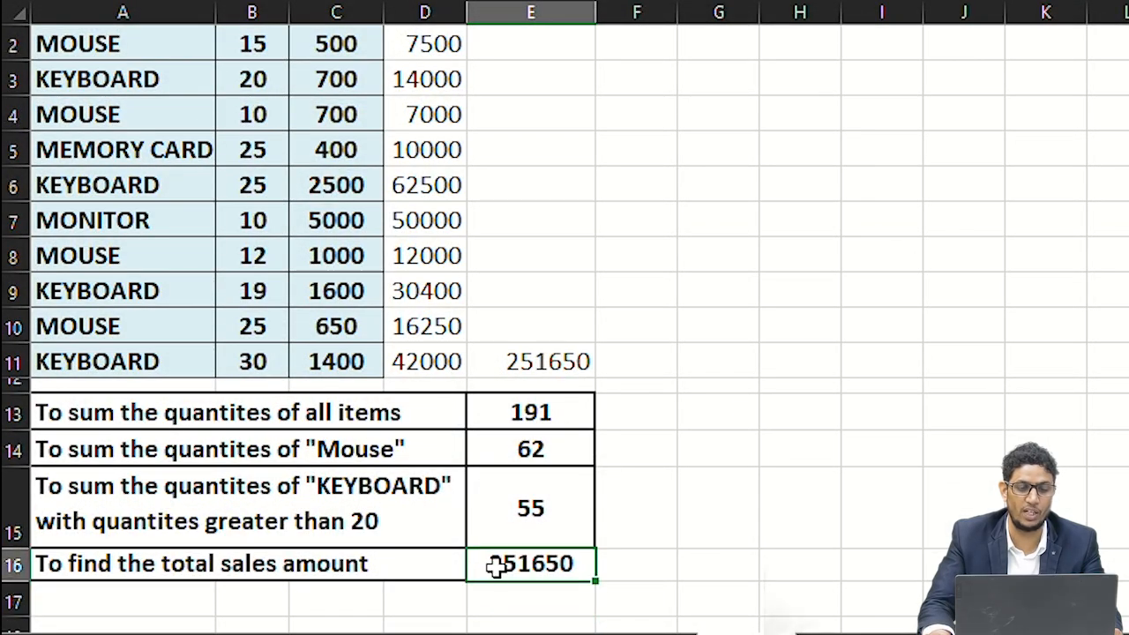